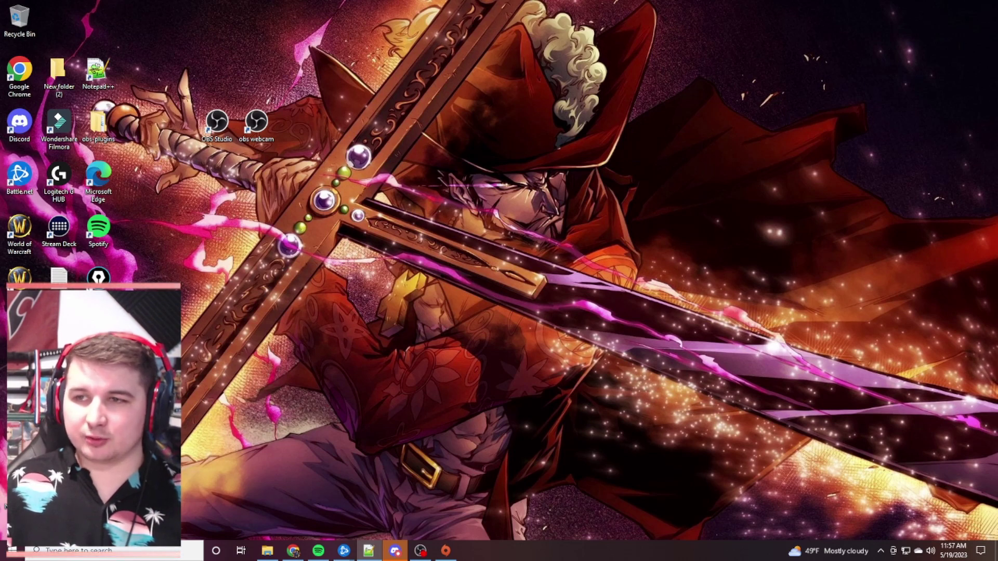
- Maximize Chrome and load the 7-Zip download page in a new tab
click(294, 551)
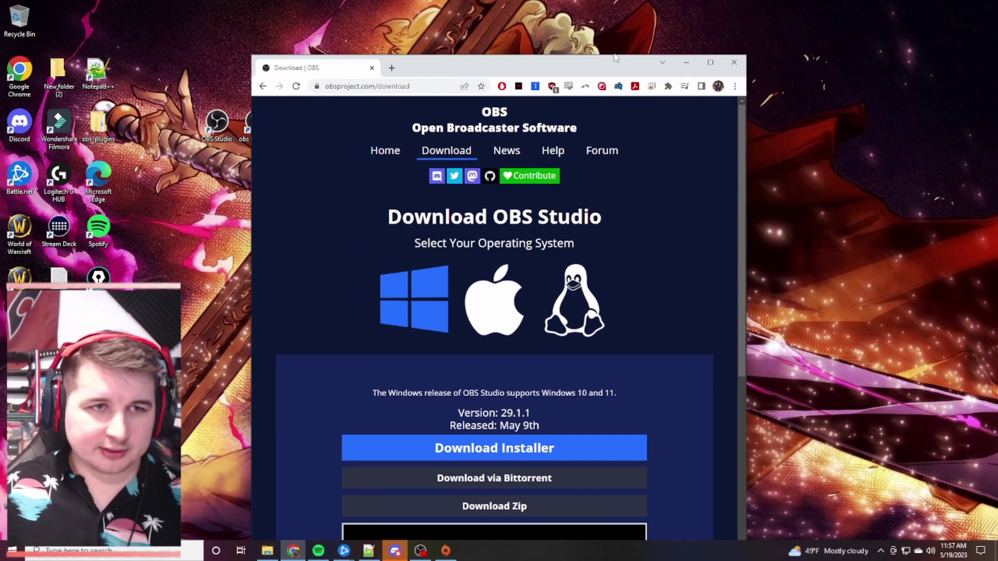
click(722, 56)
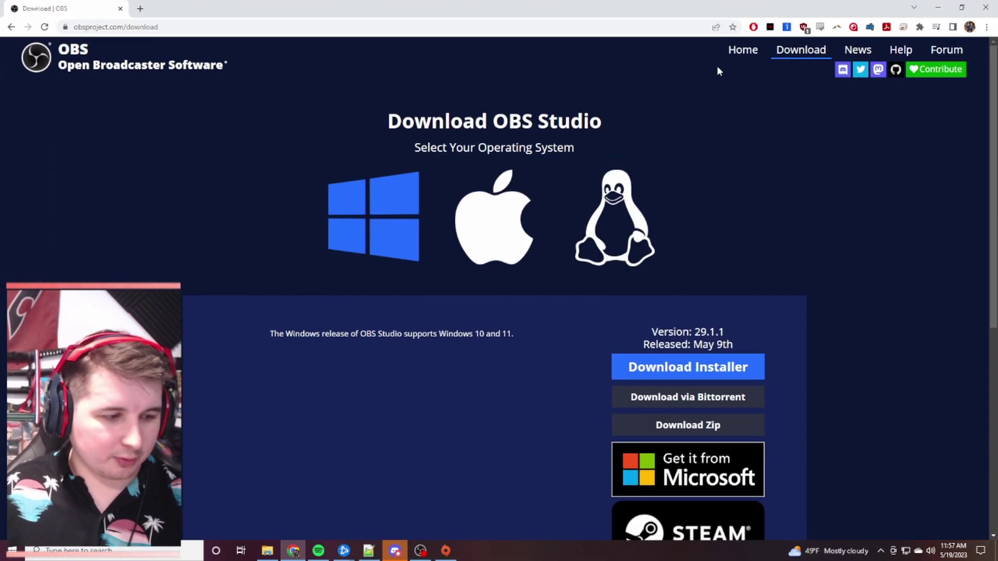
click(140, 9)
text(https://www.7-zip.org/download.html)
key(Return)
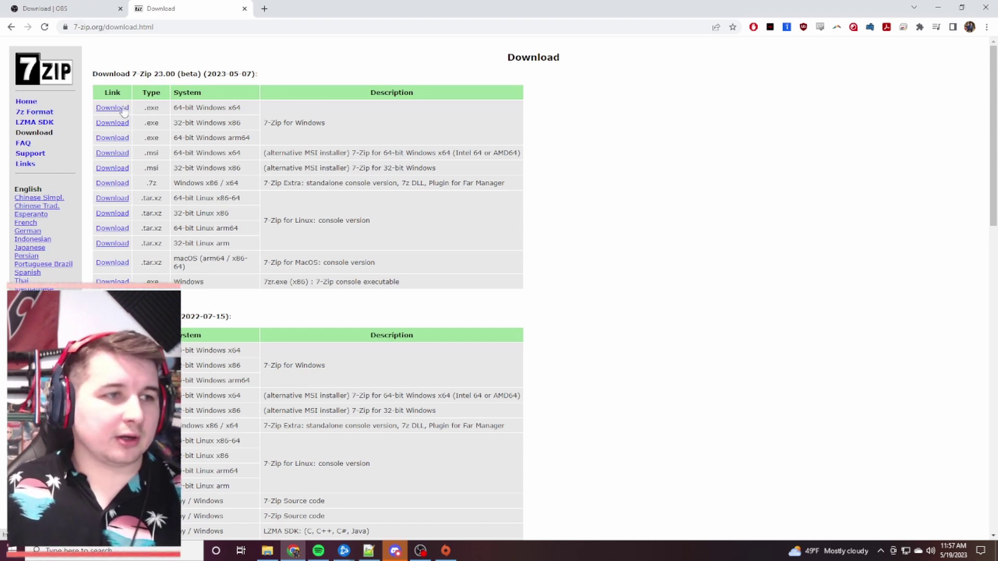
- Shrink Chrome and check a desktop shortcut's context menu for the 7-Zip entry
drag(540, 13, 720, 59)
click(401, 133)
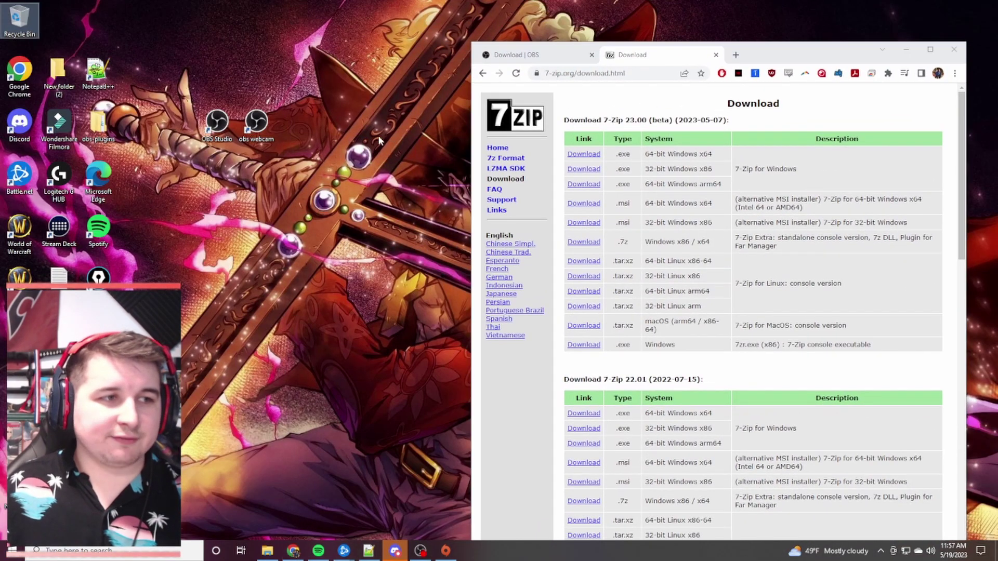
right_click(273, 137)
click(229, 177)
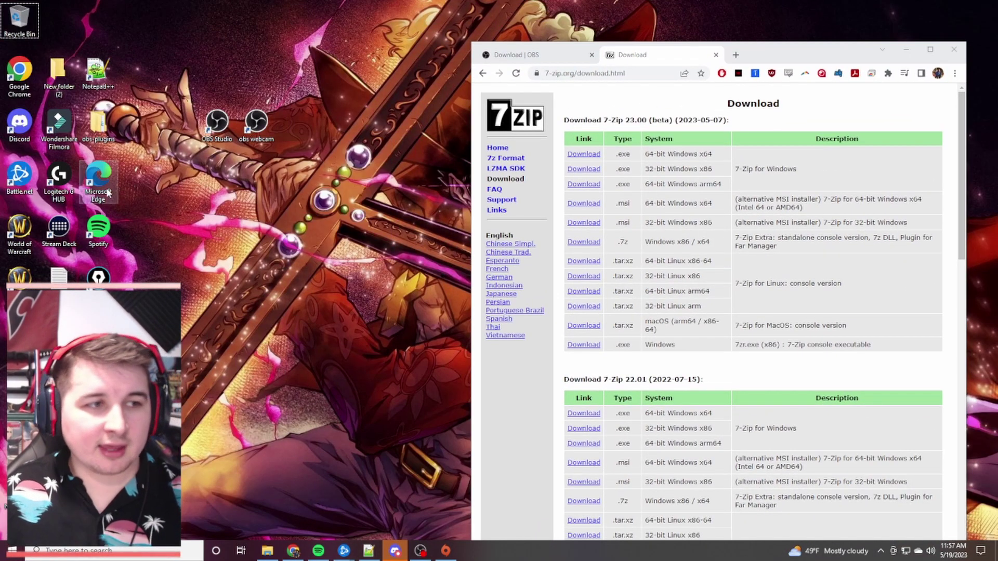
right_click(106, 226)
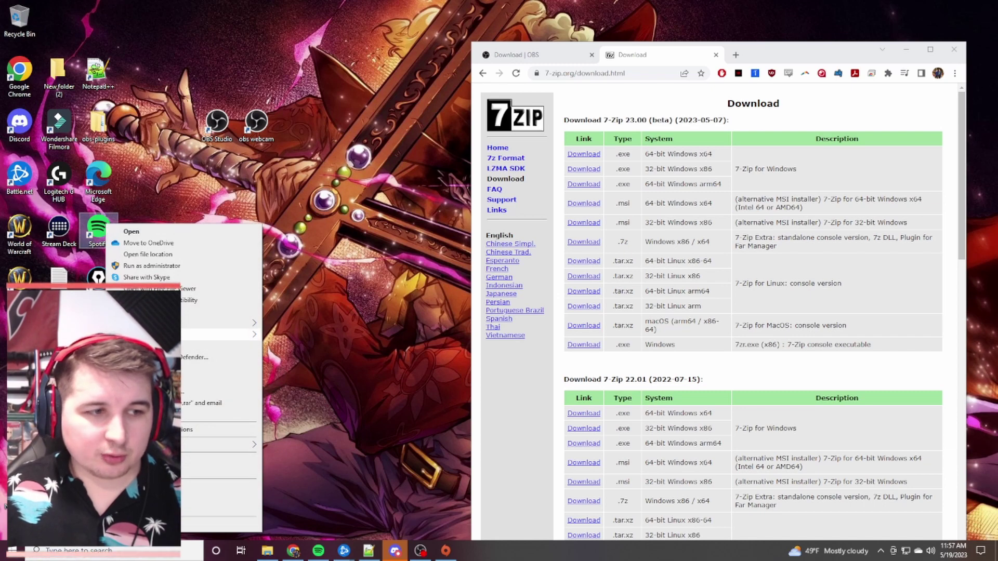
mouse_move(234, 323)
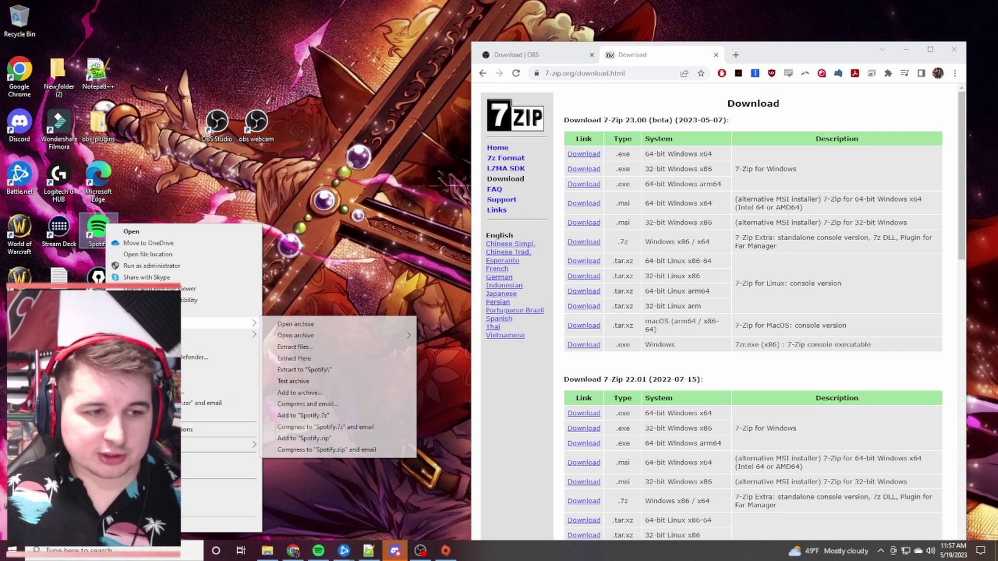
click(317, 242)
drag(758, 49, 597, 36)
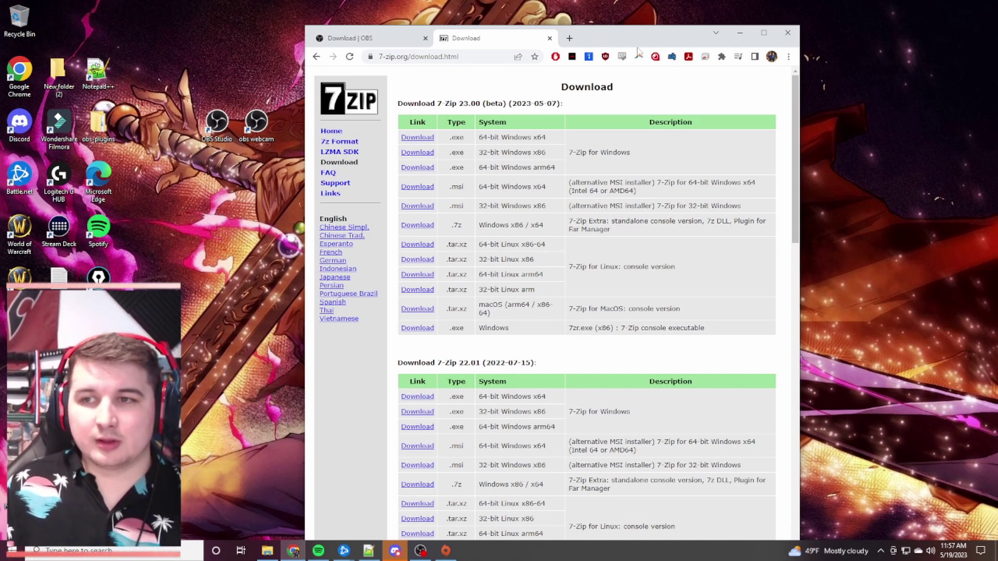
- Close the 7-Zip tab and shrink Chrome, leaving the OBS 29.1.1 download page on the right
click(549, 39)
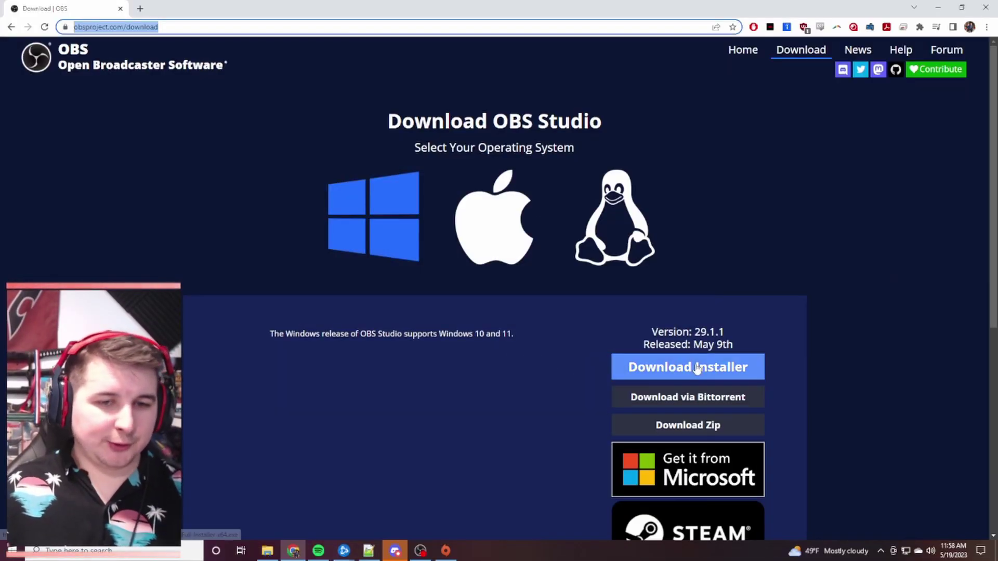
click(688, 367)
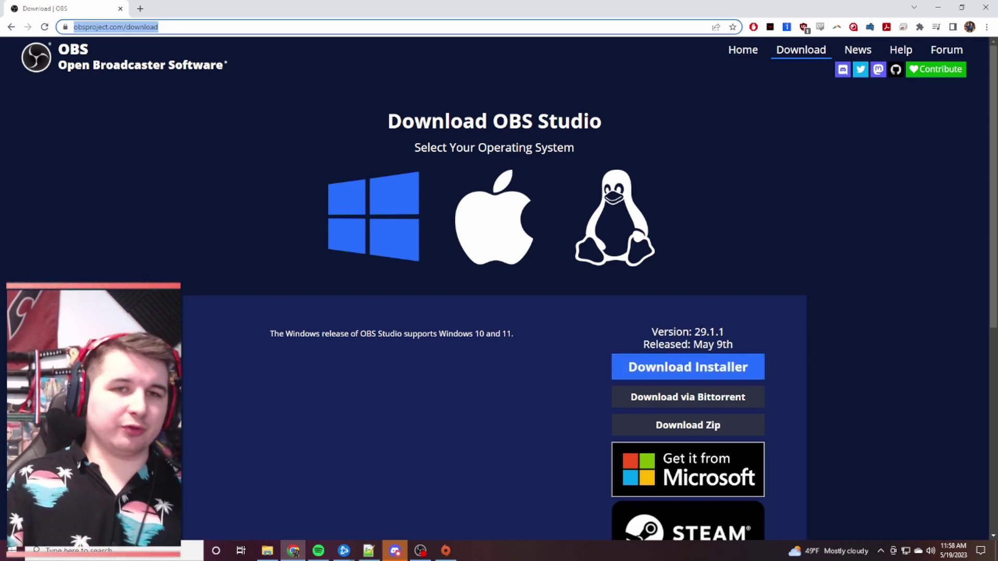
key(super+Down)
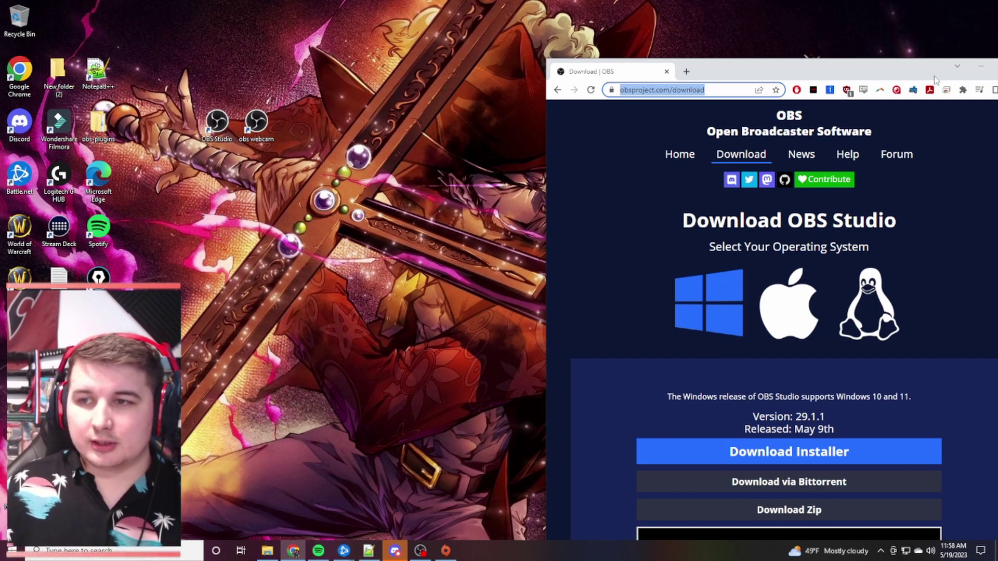
- Load the OBS-VirtualCam forum page in a new Chrome tab
key(alt+Tab)
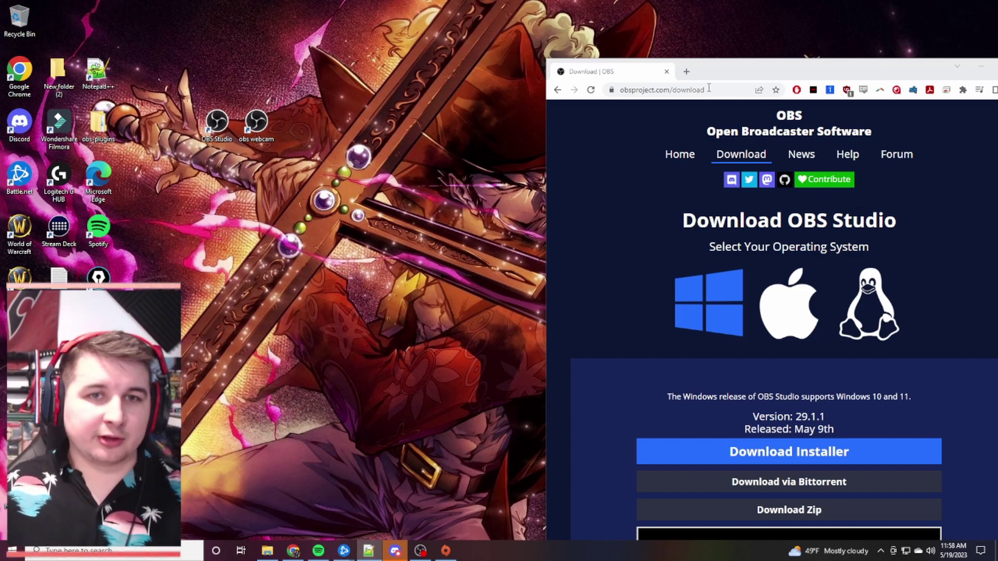
click(686, 72)
text(https://obsproject.com/forum/resources/obs-virtualcam.539/)
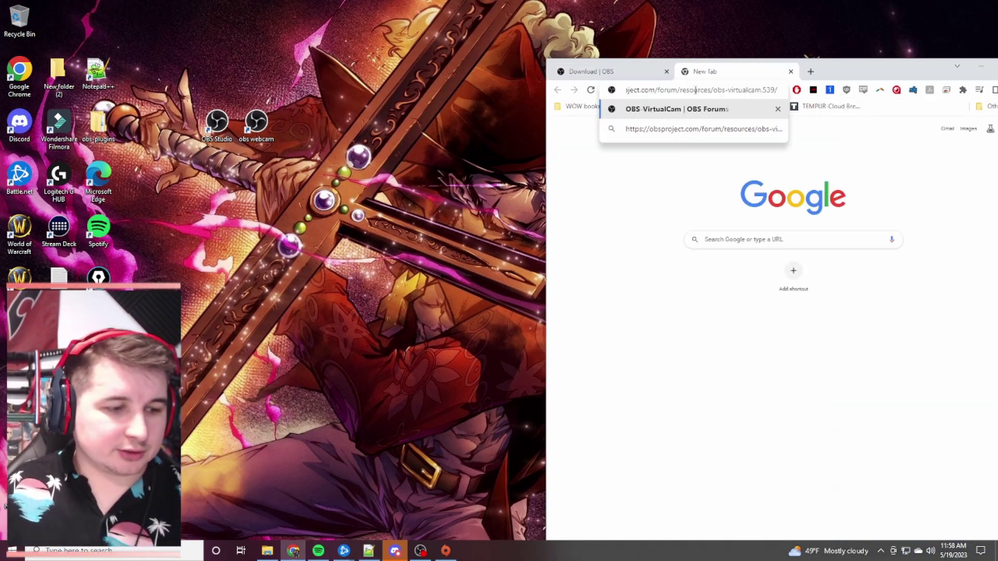
key(Return)
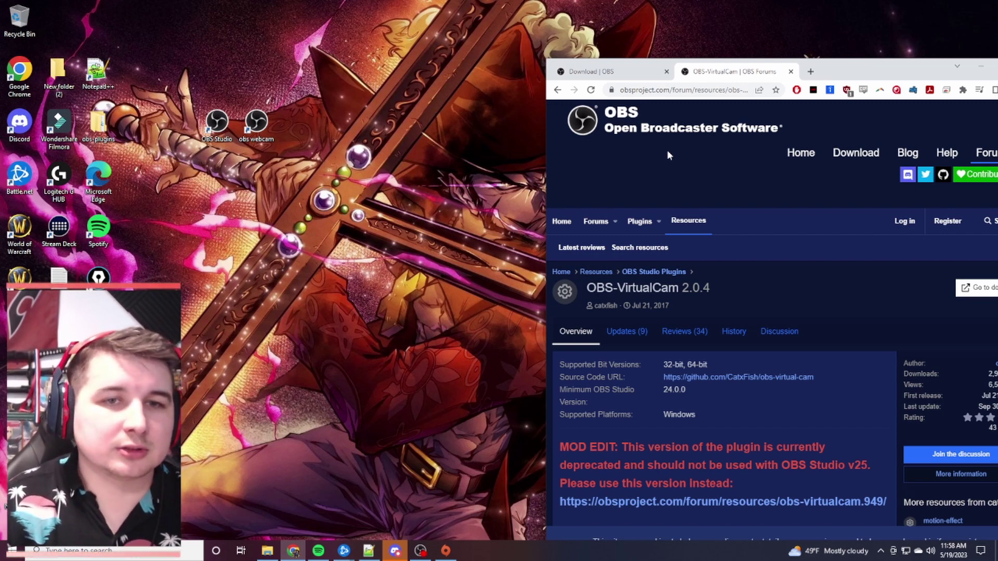
- Maximize Chrome, briefly bring up OBS, then return to the Download | OBS tab
double_click(842, 70)
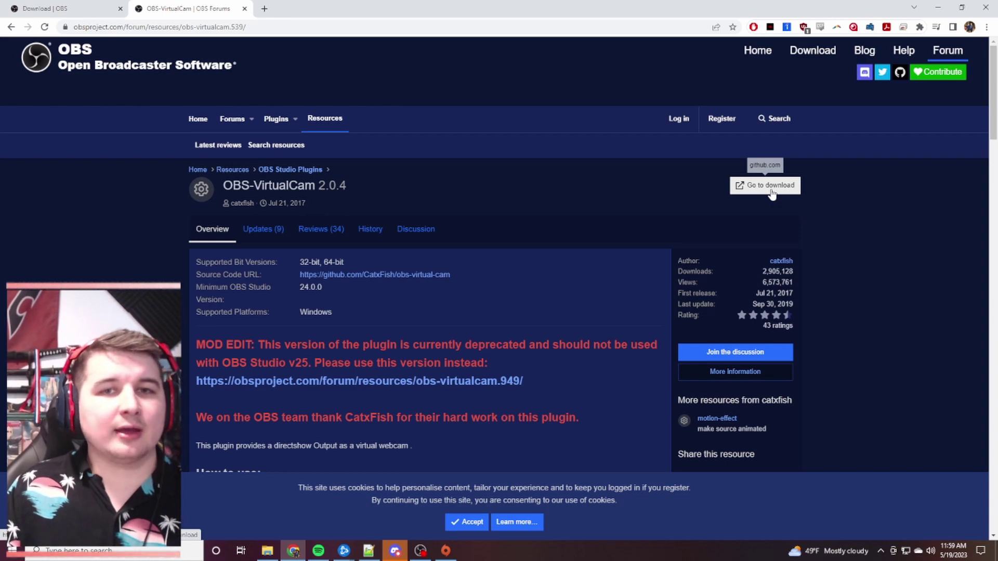
click(420, 551)
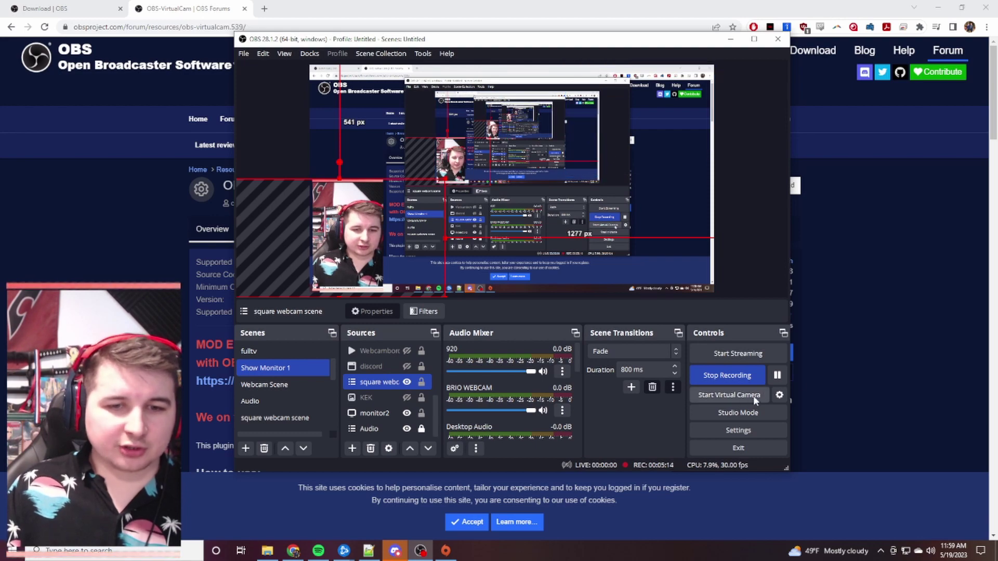
click(731, 39)
click(78, 6)
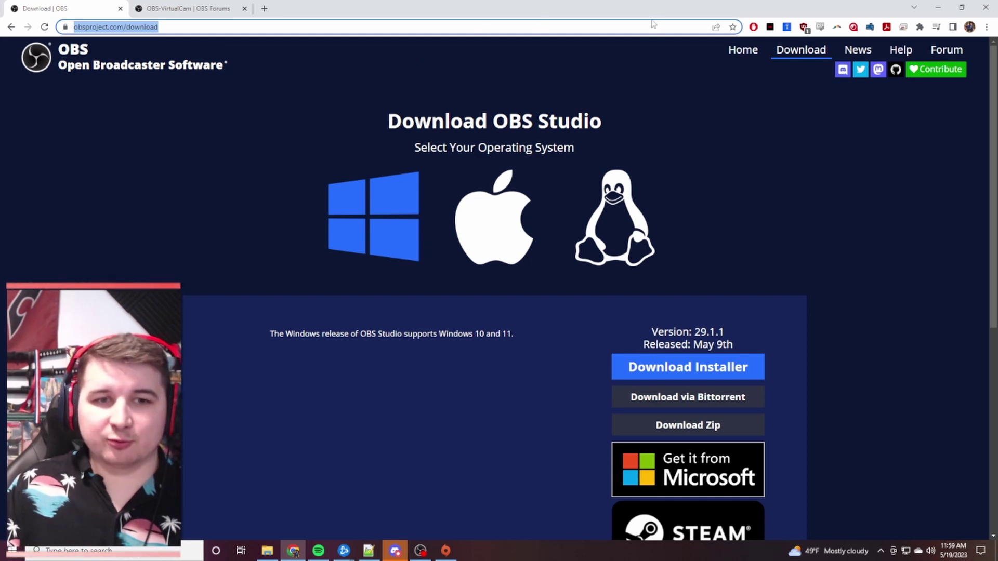
- Download the OBS Studio 29.1.1 zip archive (140 MB) from the OBS download page
key(alt+Tab)
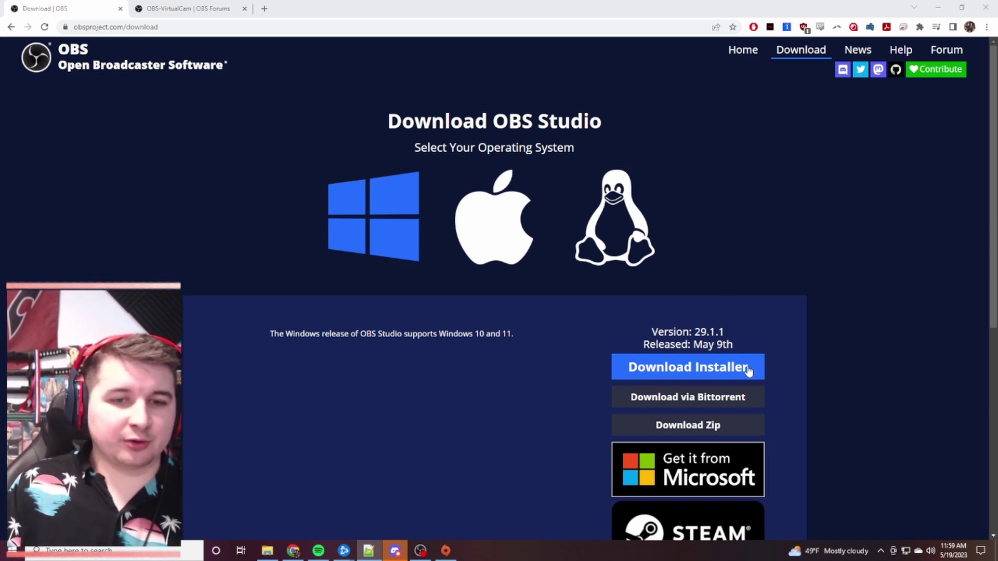
click(726, 426)
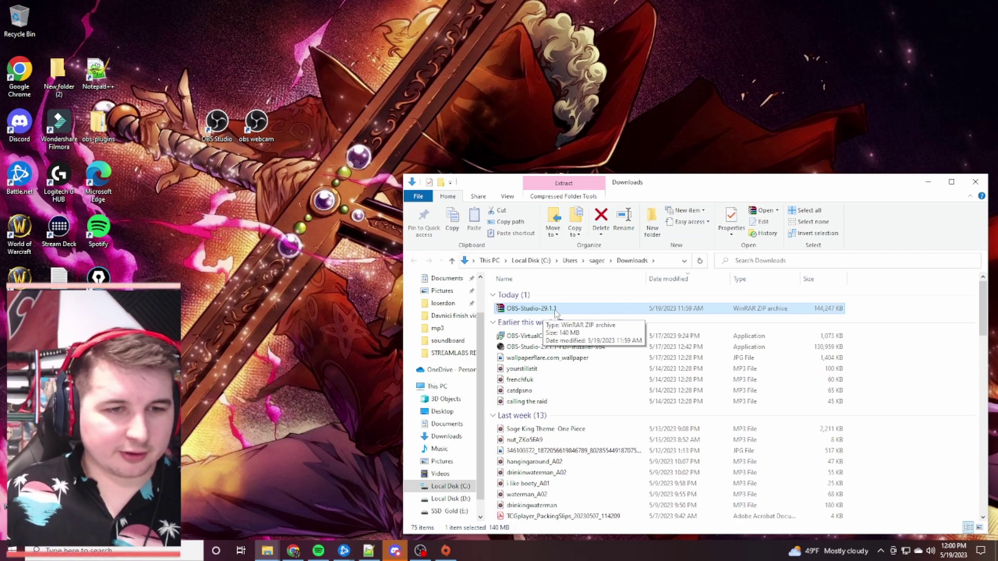
- Move the OBS Studio 29.1.1 zip to the desktop and 7-Zip extract it to 'OBS-Studio-29.1.1\'
drag(554, 311, 374, 130)
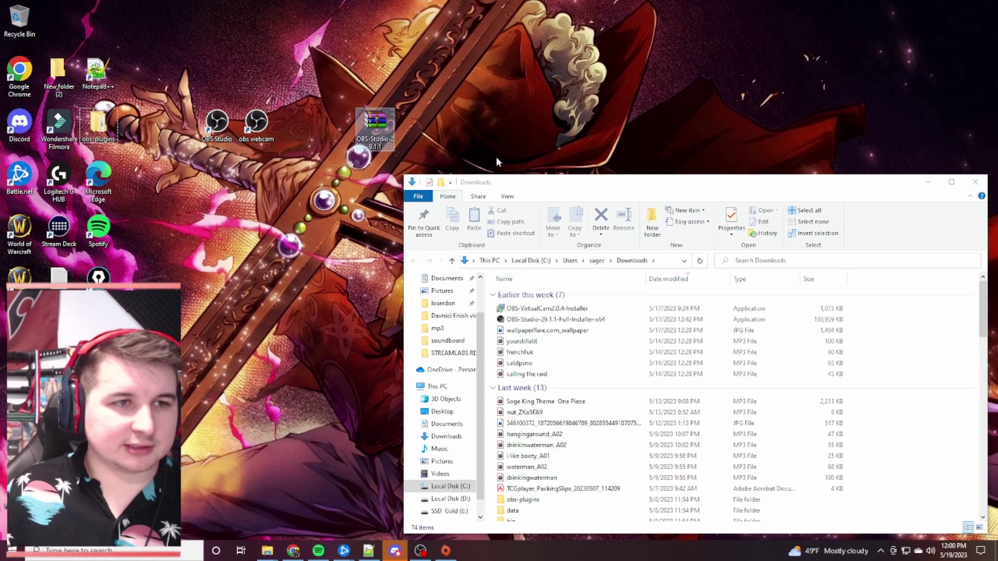
click(977, 186)
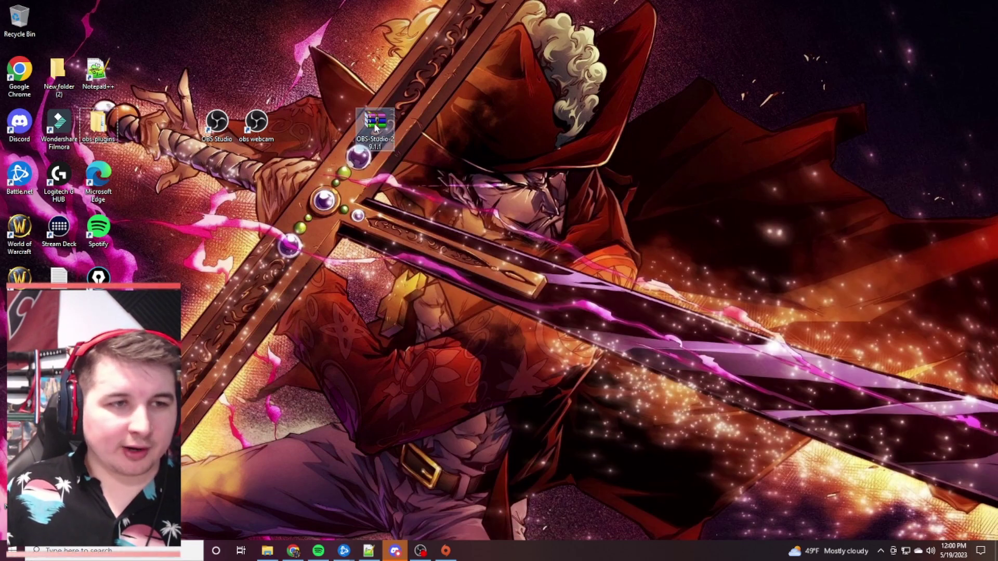
right_click(374, 124)
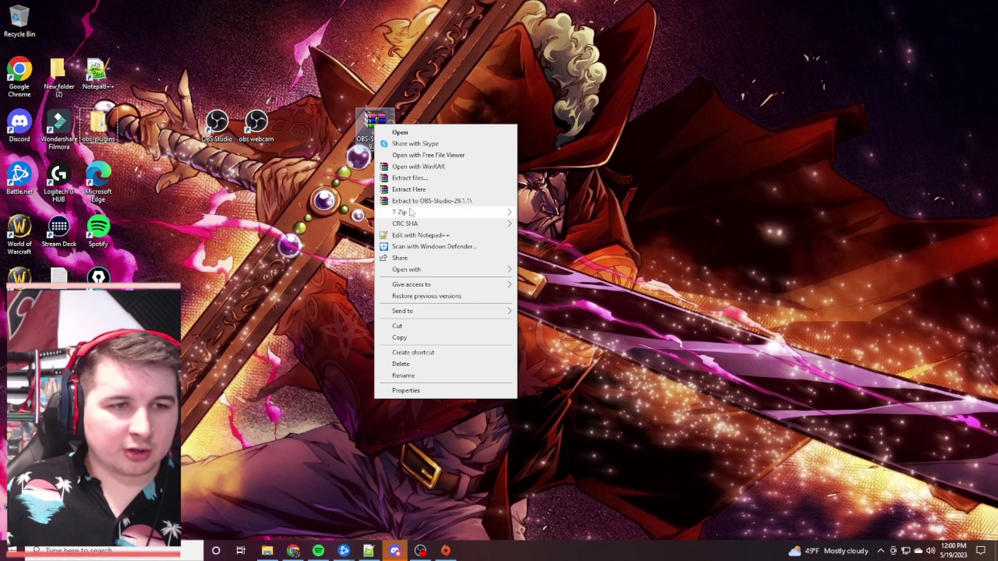
mouse_move(411, 213)
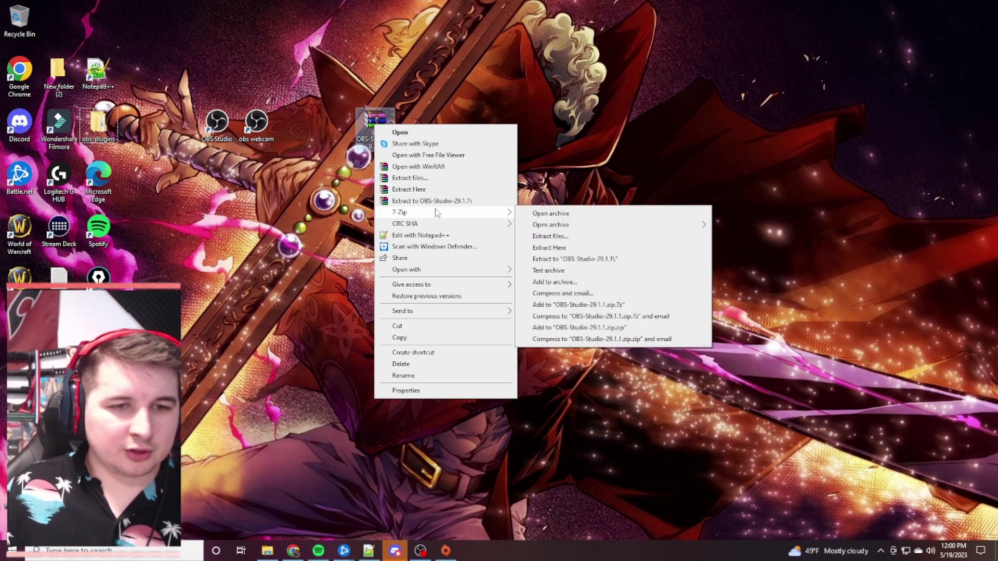
click(574, 261)
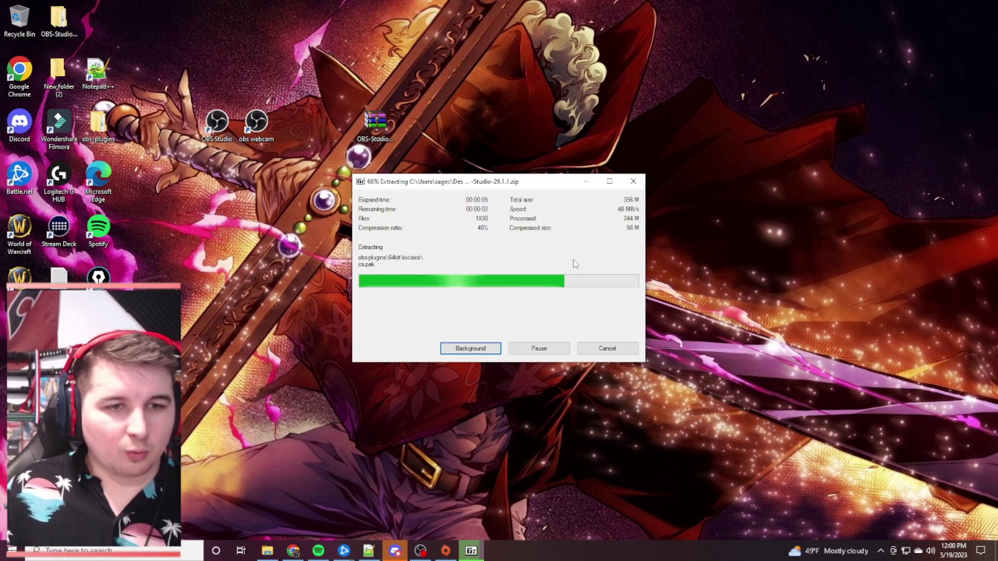
- Position the extracted OBS-Studio-29.1.1 folder and browse into its bin\64bit folder
click(70, 26)
drag(63, 21, 297, 72)
double_click(296, 71)
drag(348, 11, 702, 51)
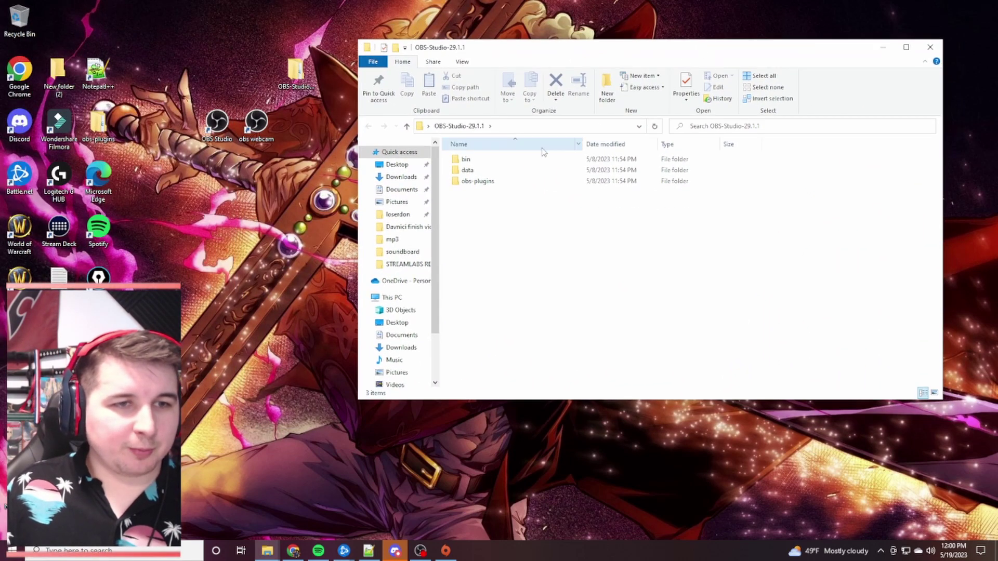
double_click(466, 159)
double_click(519, 162)
scroll(551, 203, down, 8)
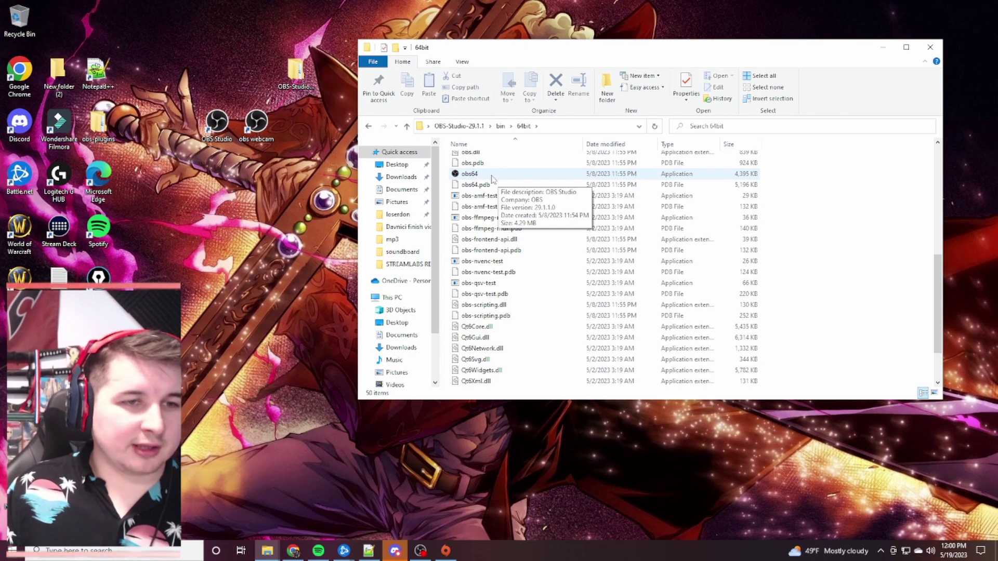
- Send obs64 to the desktop as a new shortcut
right_click(492, 179)
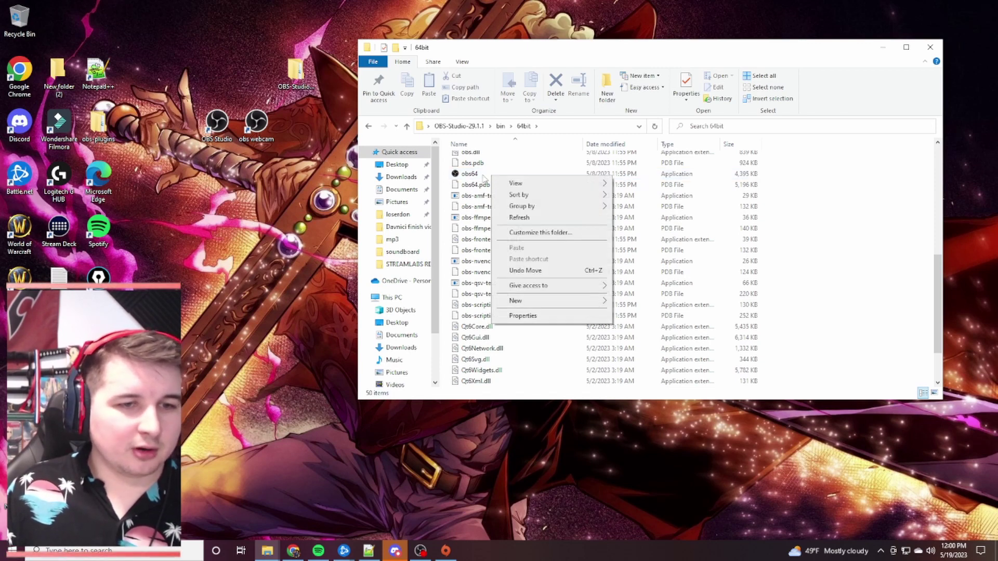
click(484, 175)
right_click(483, 175)
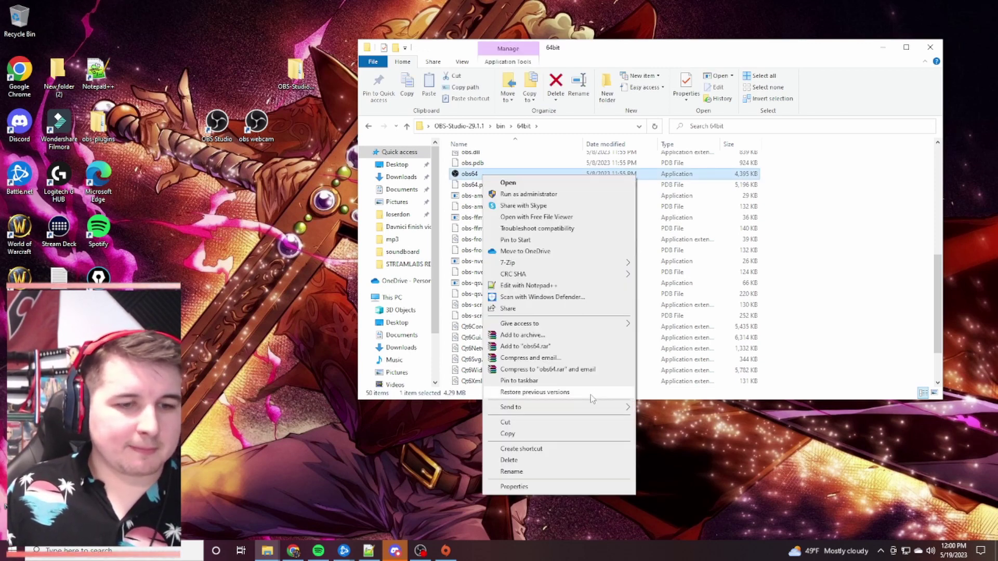
mouse_move(583, 408)
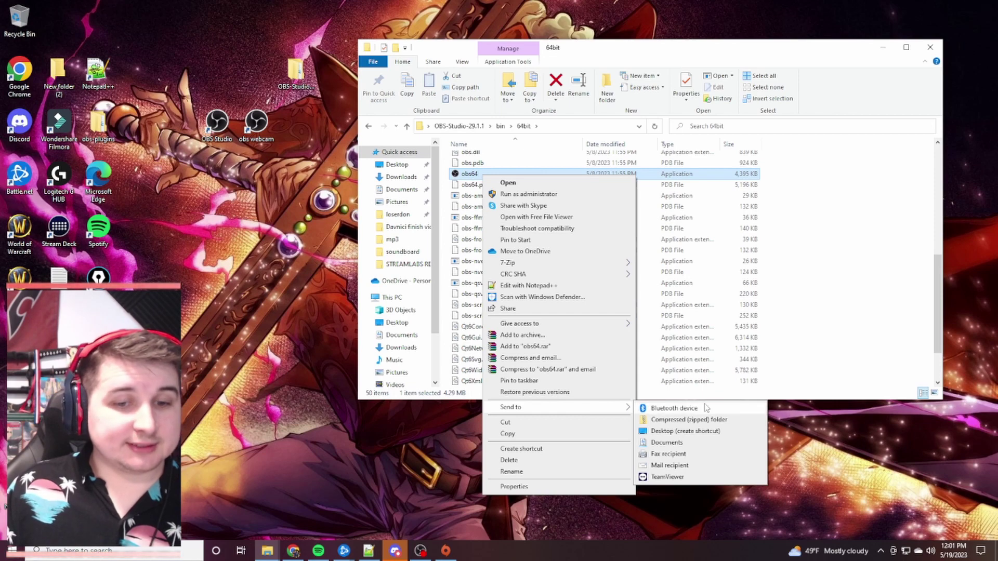
click(685, 431)
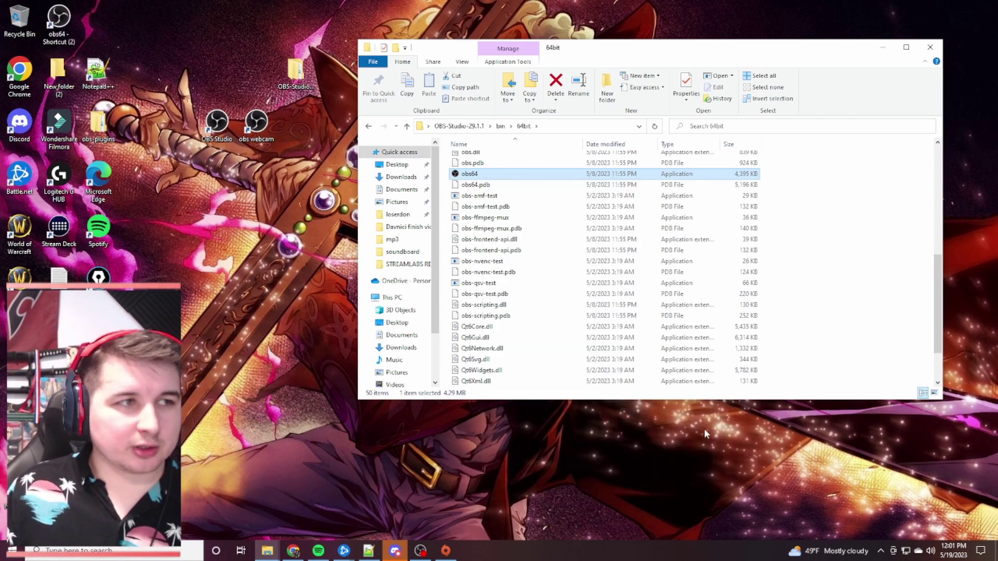
- Place the new shortcut beside obs webcam, rename it 'OBS charlie', and launch OBS from it
click(931, 47)
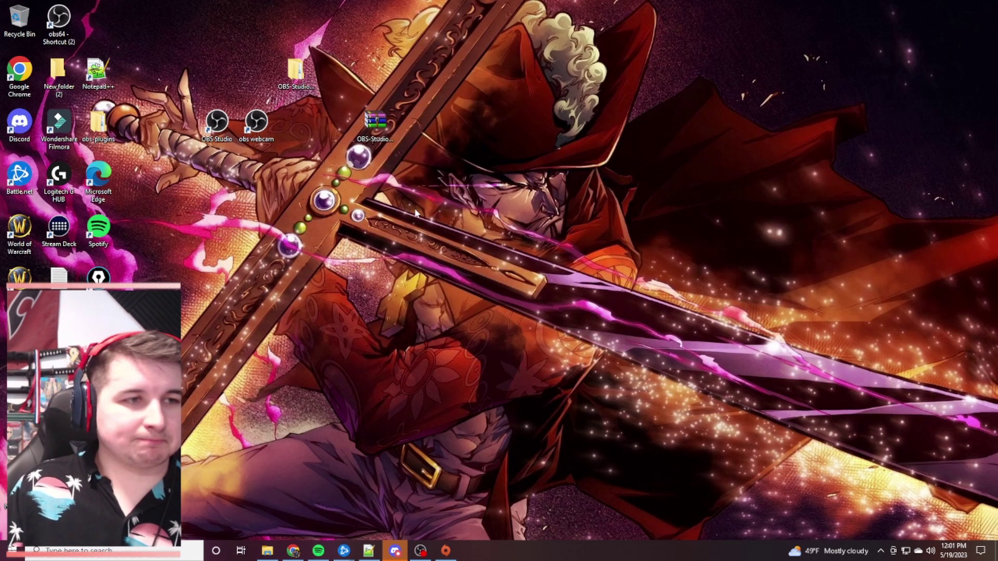
drag(67, 24, 303, 127)
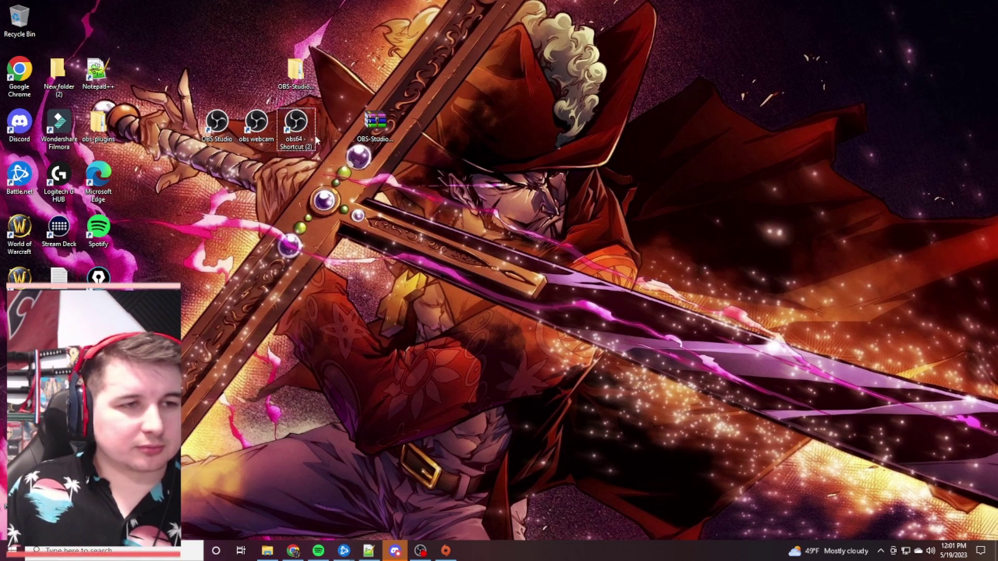
right_click(311, 129)
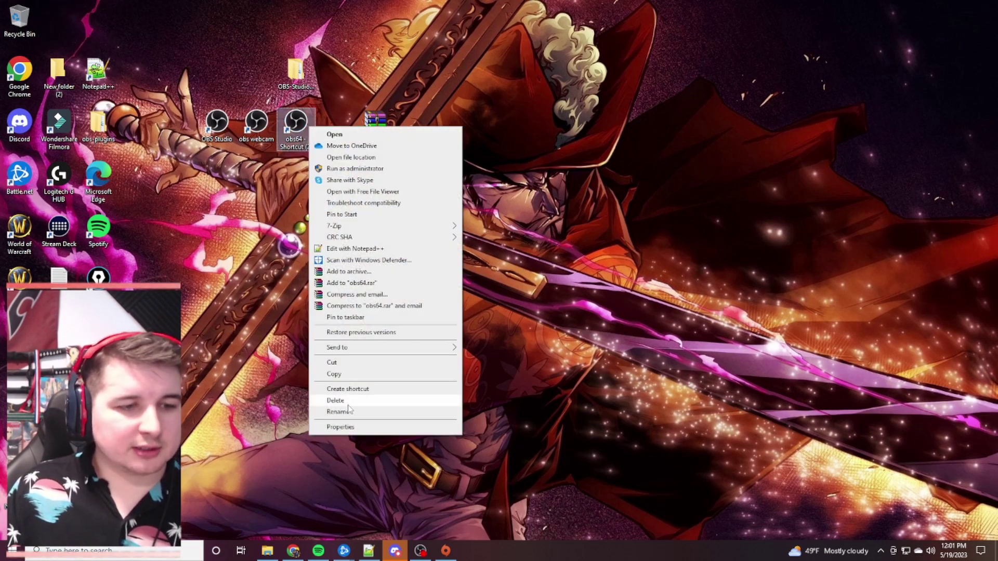
click(350, 412)
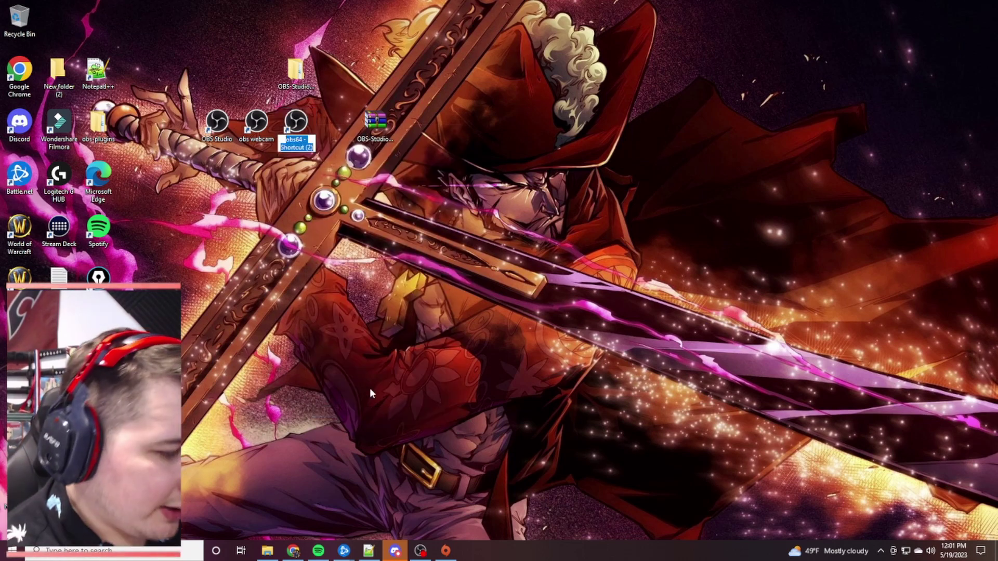
text(ra)
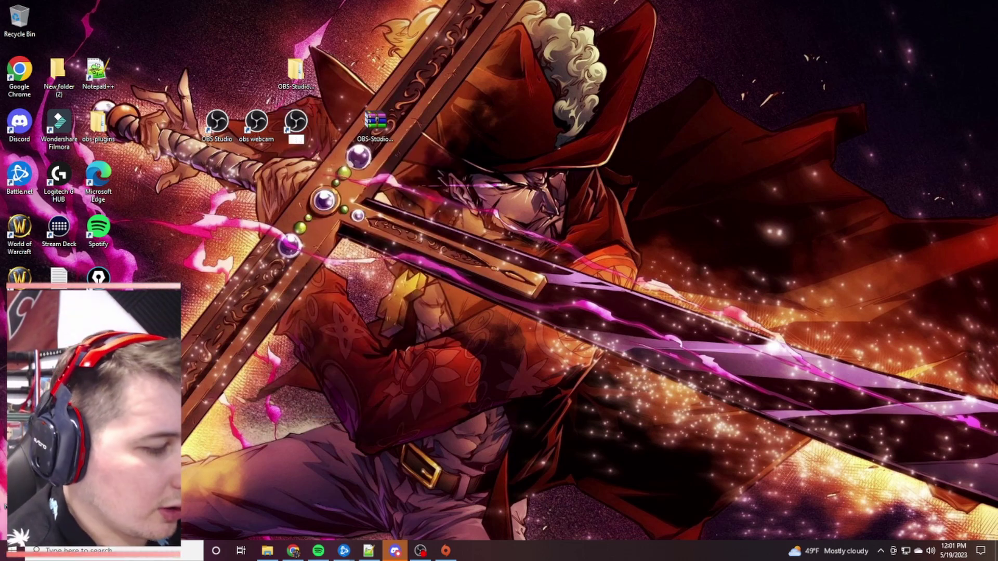
text(OBS charlie)
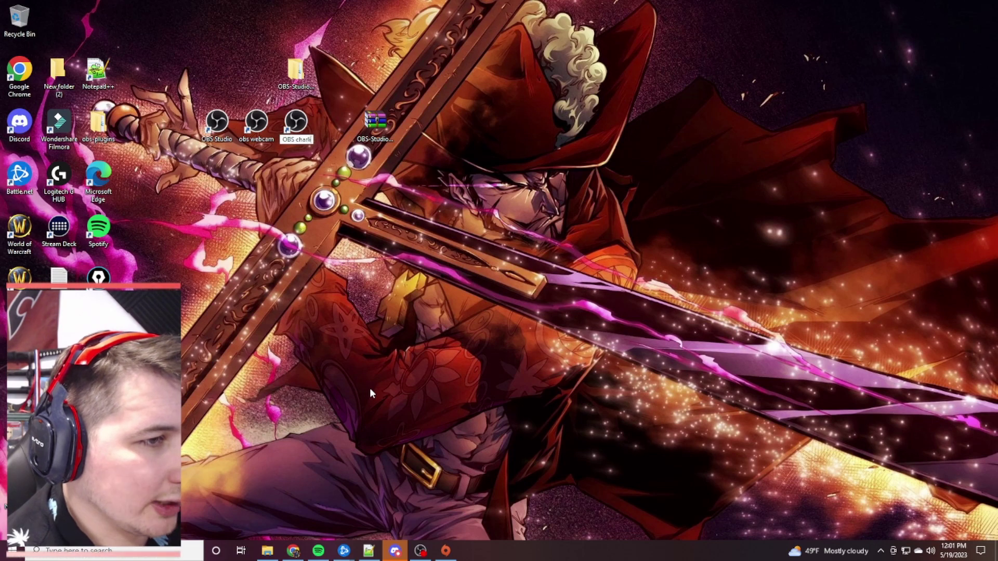
key(Return)
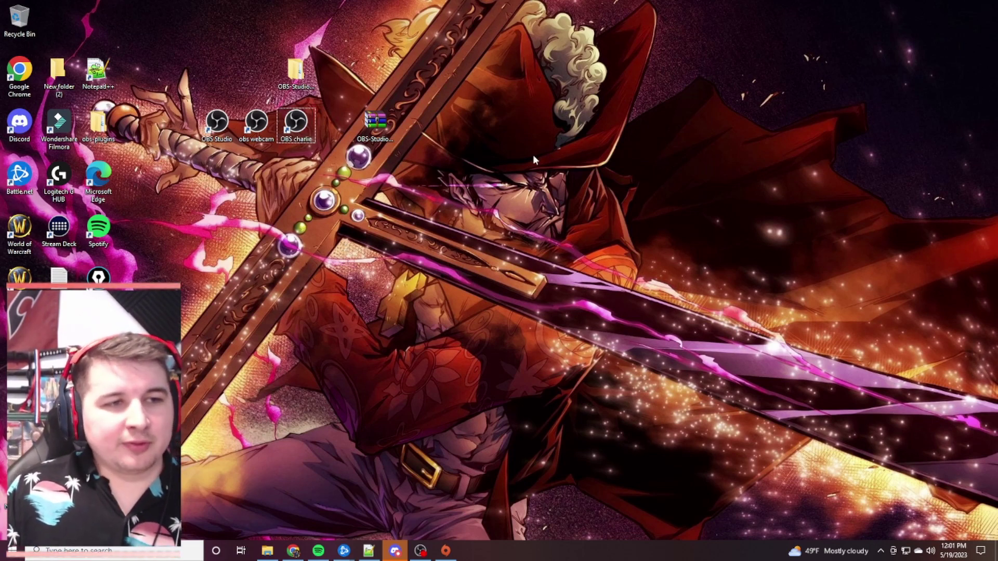
key(Return)
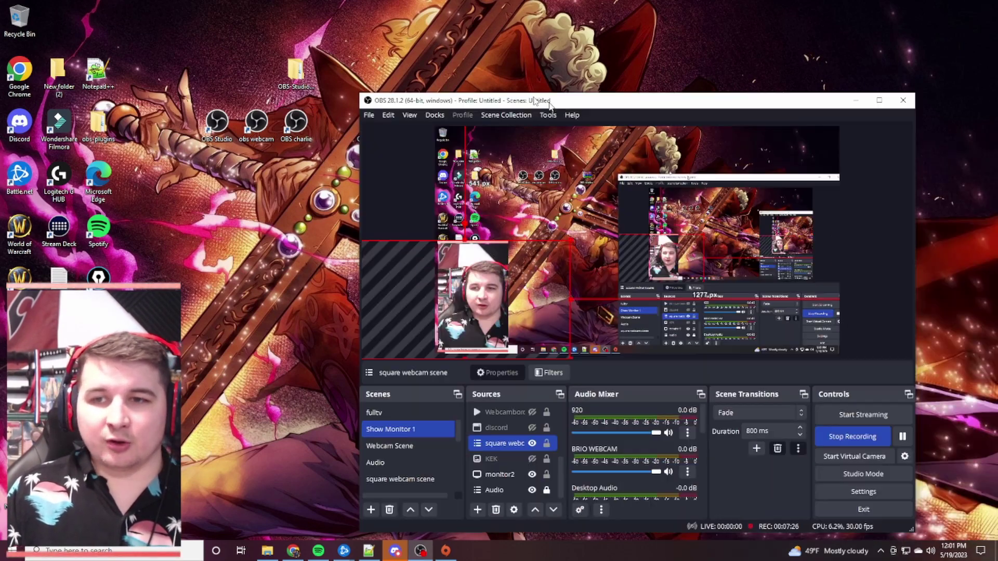
drag(535, 98, 593, 83)
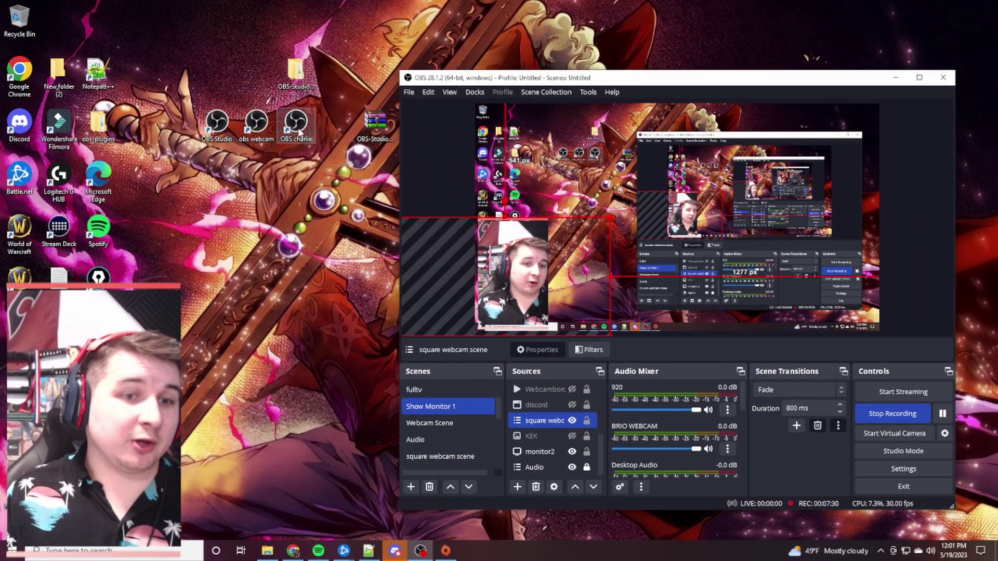
- Shift the OBS window aside, return obs webcam to its spot, and minimize OBS
drag(452, 78, 543, 63)
drag(256, 122, 260, 66)
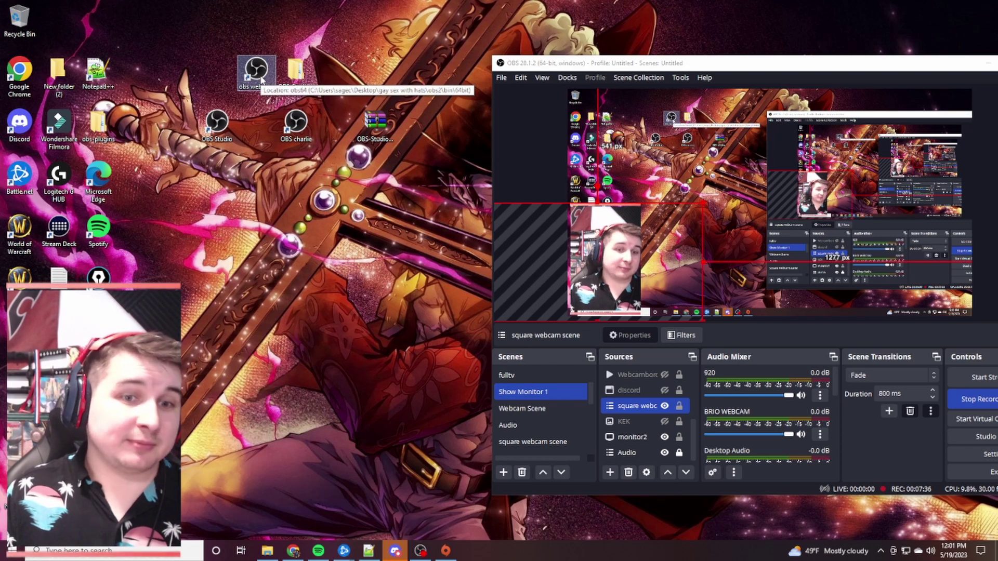
drag(261, 78, 260, 129)
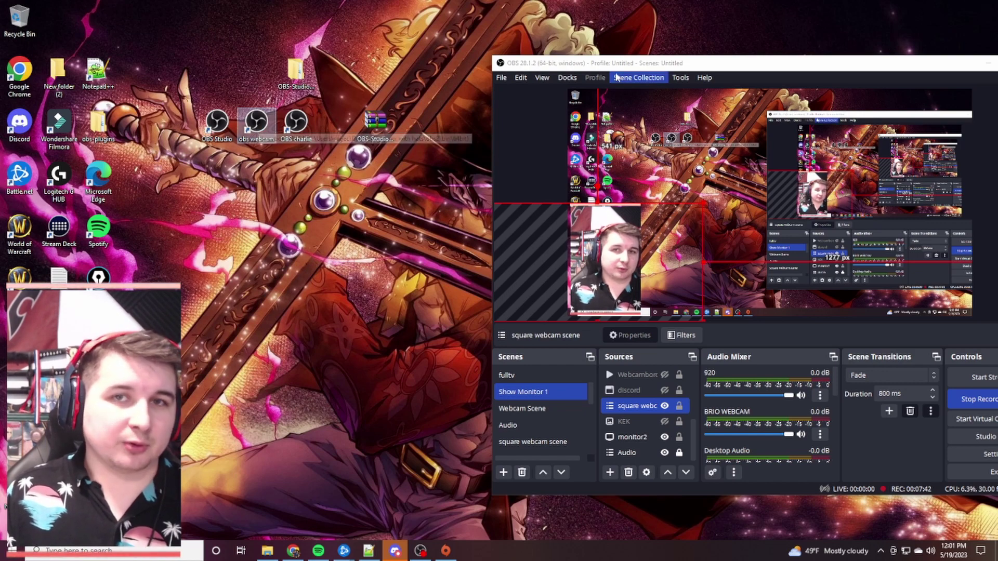
drag(613, 64, 698, 77)
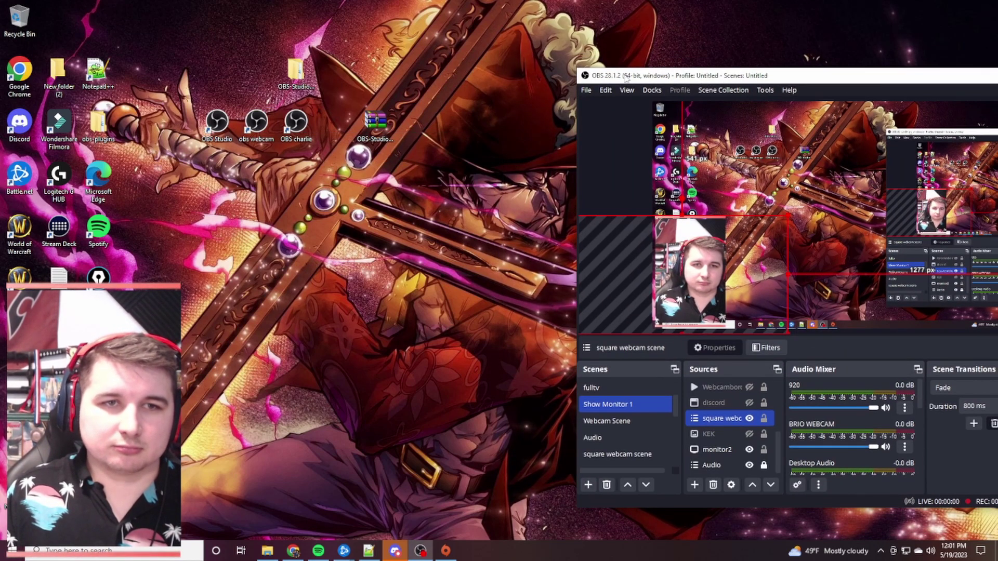
key(super+Down)
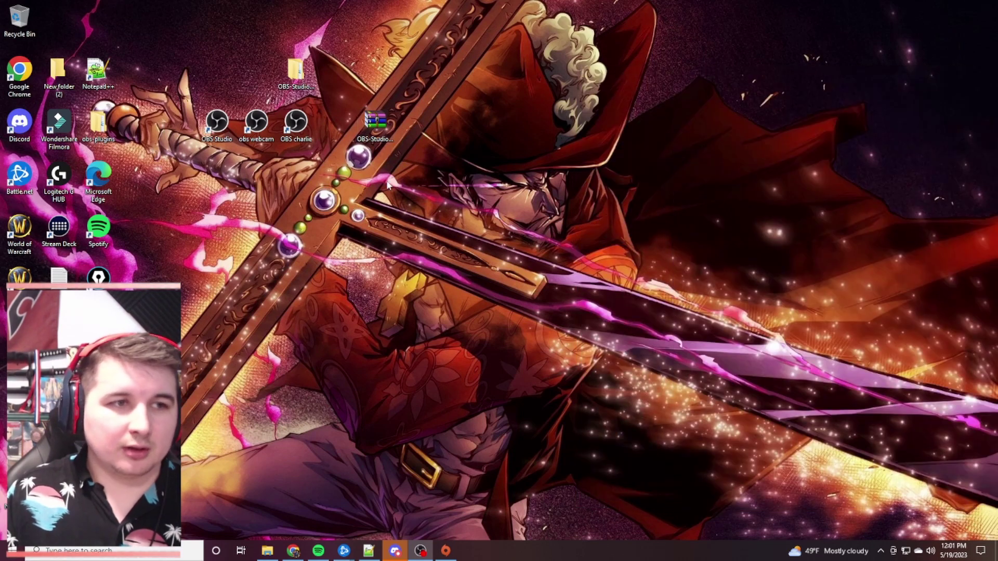
- Append '-portable' to the OBS charlie shortcut's Target after obs64.exe and apply it
right_click(309, 136)
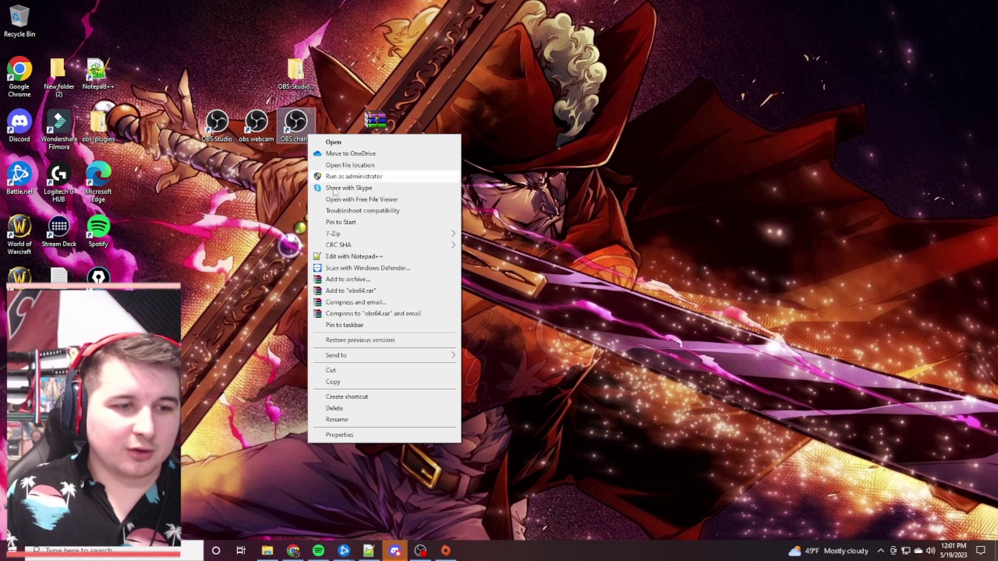
click(355, 436)
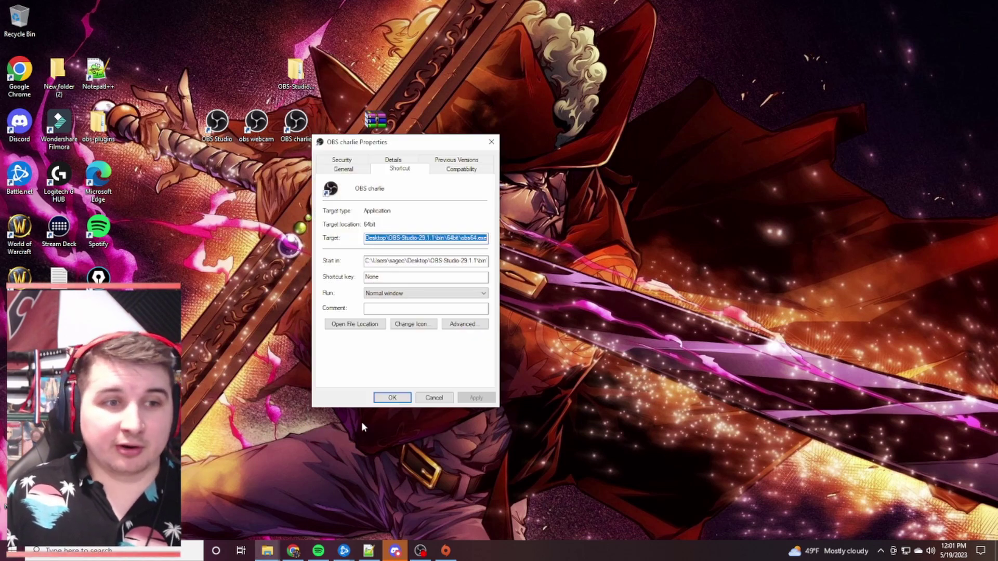
drag(389, 237, 387, 216)
click(402, 172)
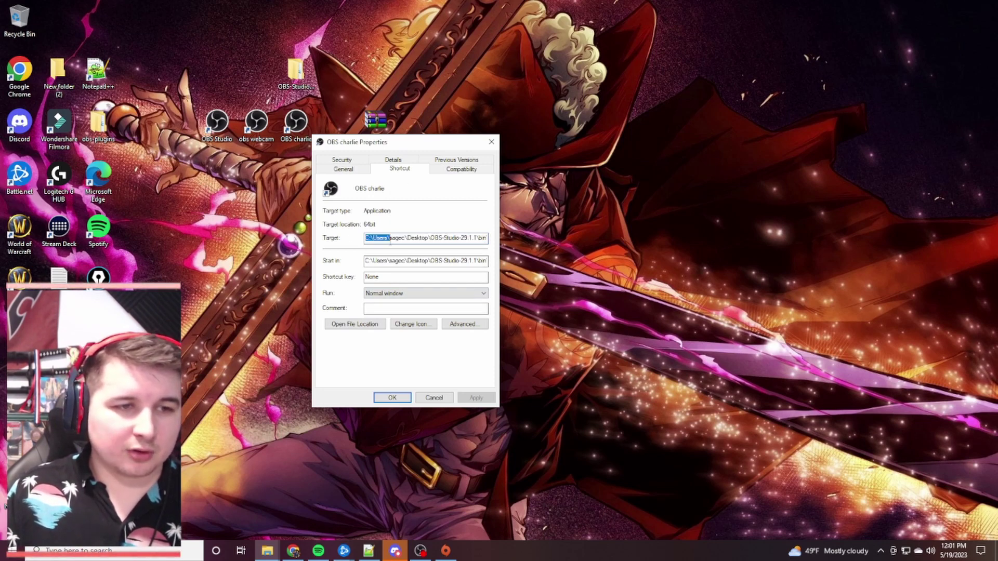
click(390, 239)
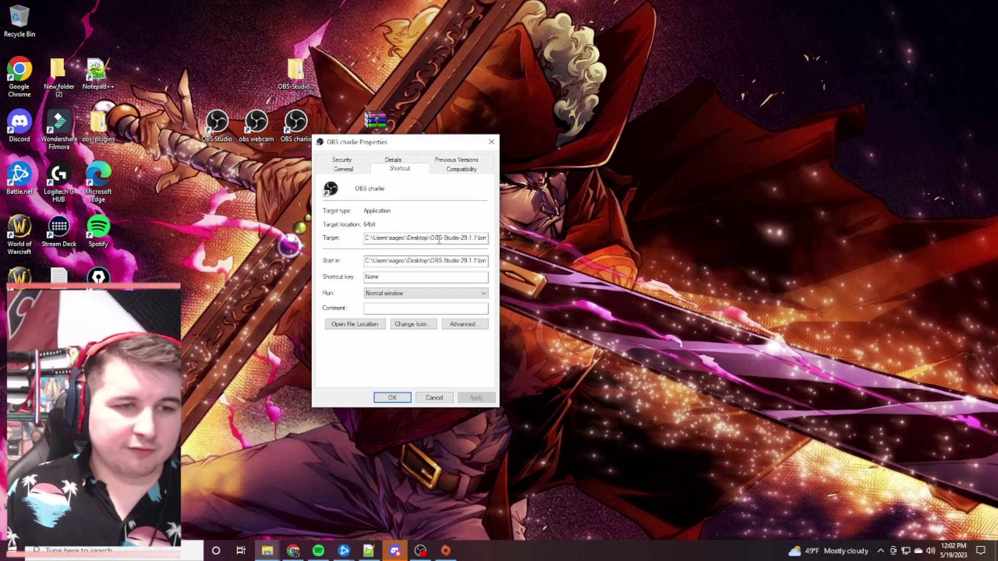
drag(437, 238, 488, 238)
click(483, 240)
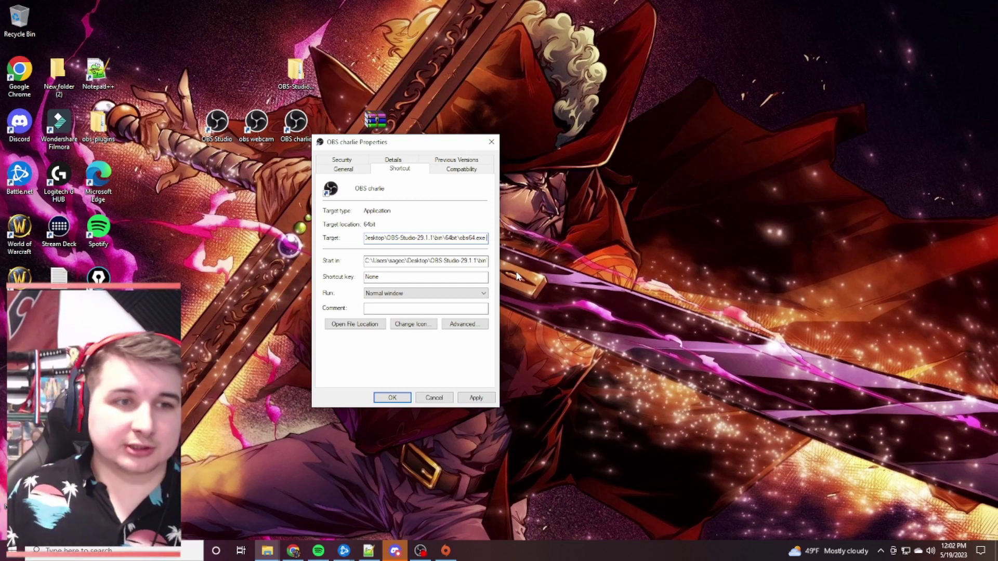
text(-)
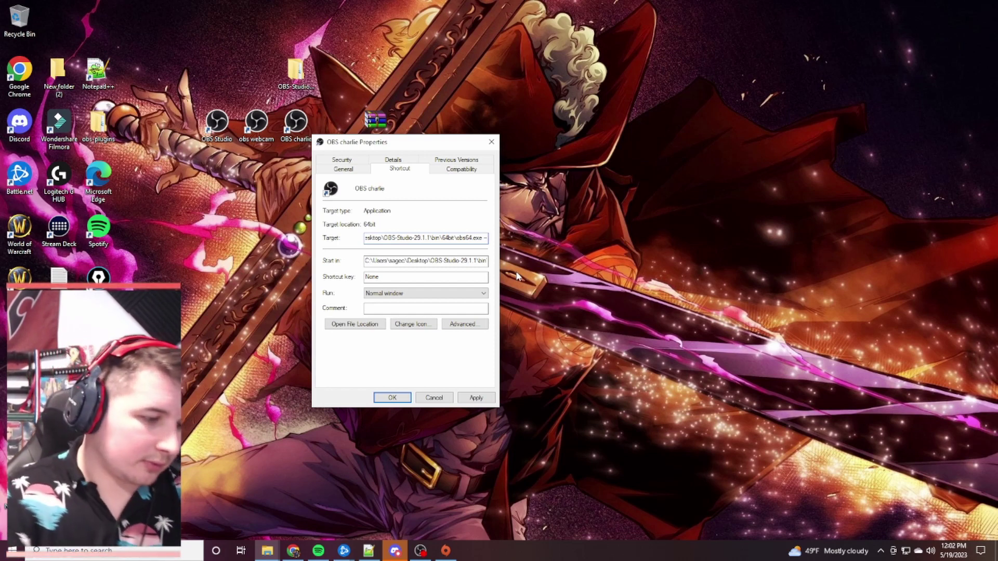
text(portable)
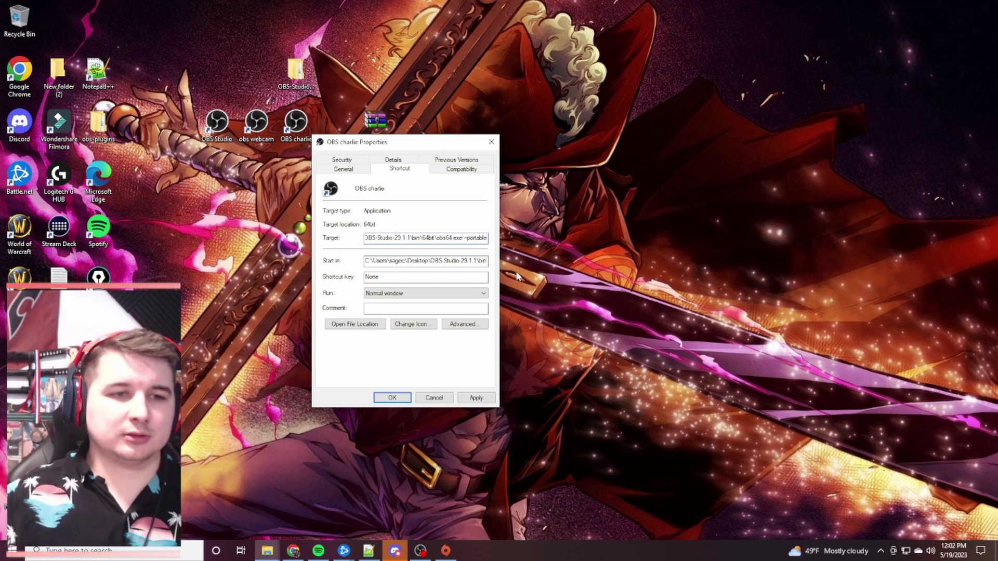
click(488, 399)
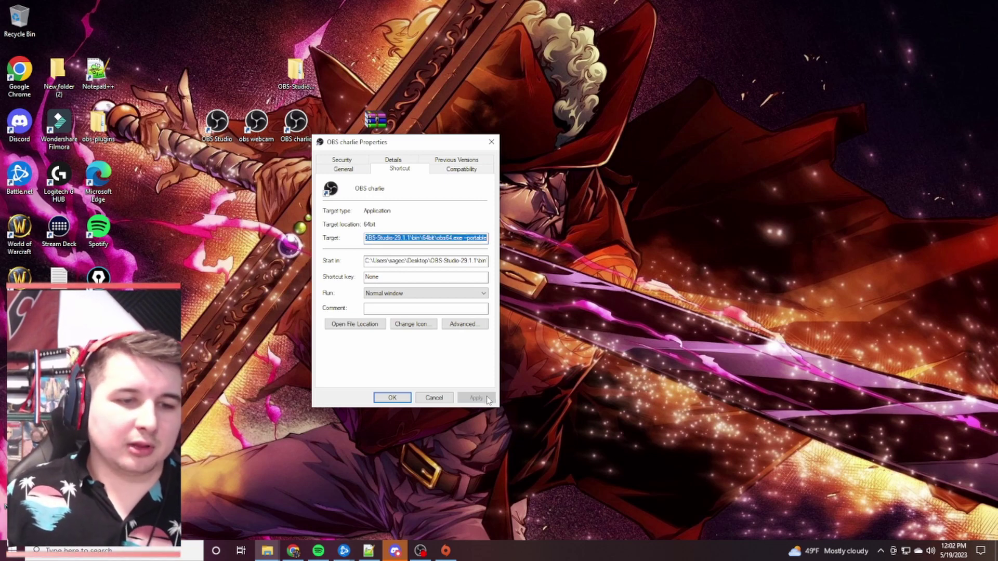
click(394, 397)
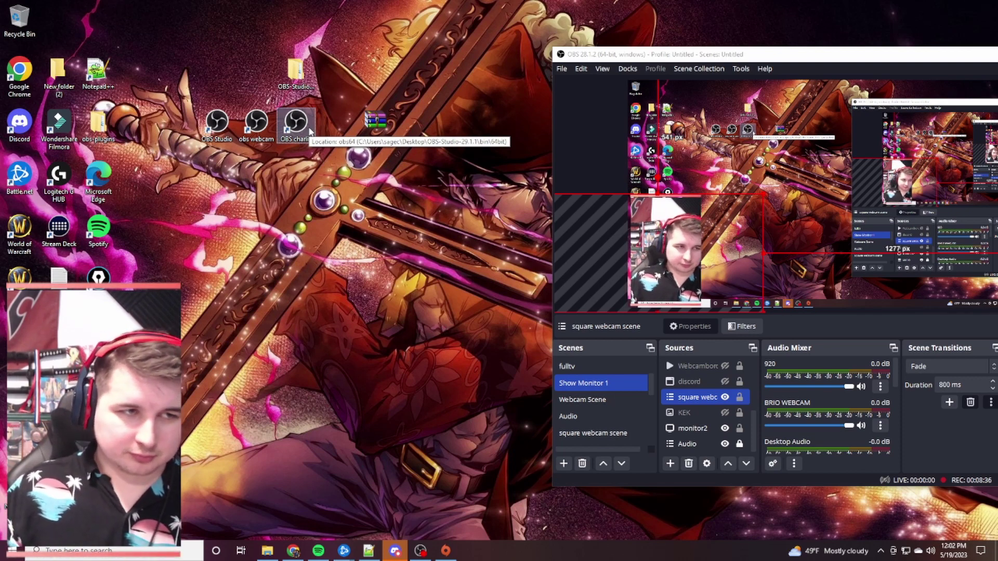
- Launch OBS charlie and apply the wizard's recommended 1920x1080 30 FPS settings
right_click(297, 126)
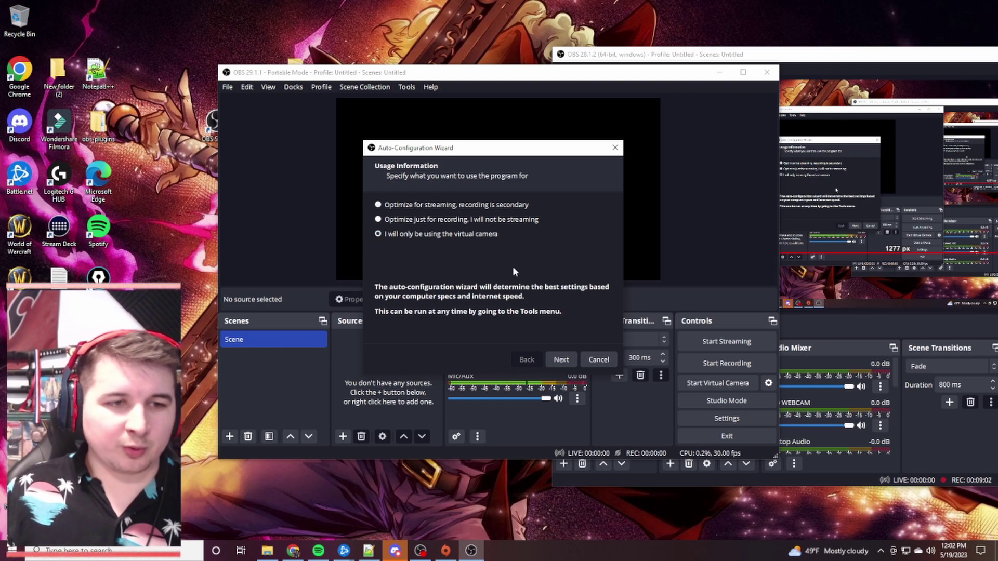
click(560, 364)
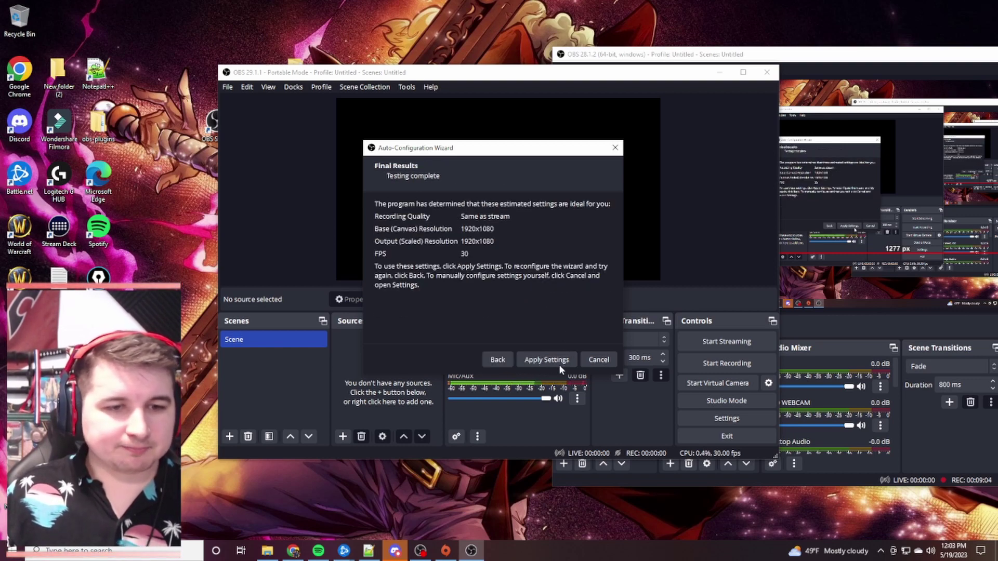
click(559, 359)
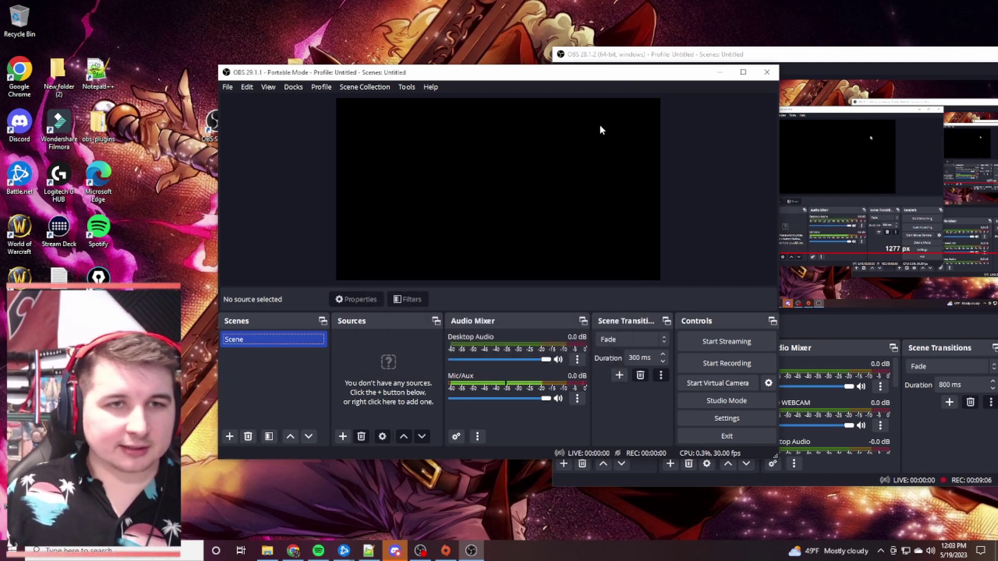
- Reposition the portable OBS 29.1.1 window and make it wider and taller
mouse_move(609, 79)
mouse_down()
mouse_move(502, 184)
mouse_move(502, 145)
mouse_up()
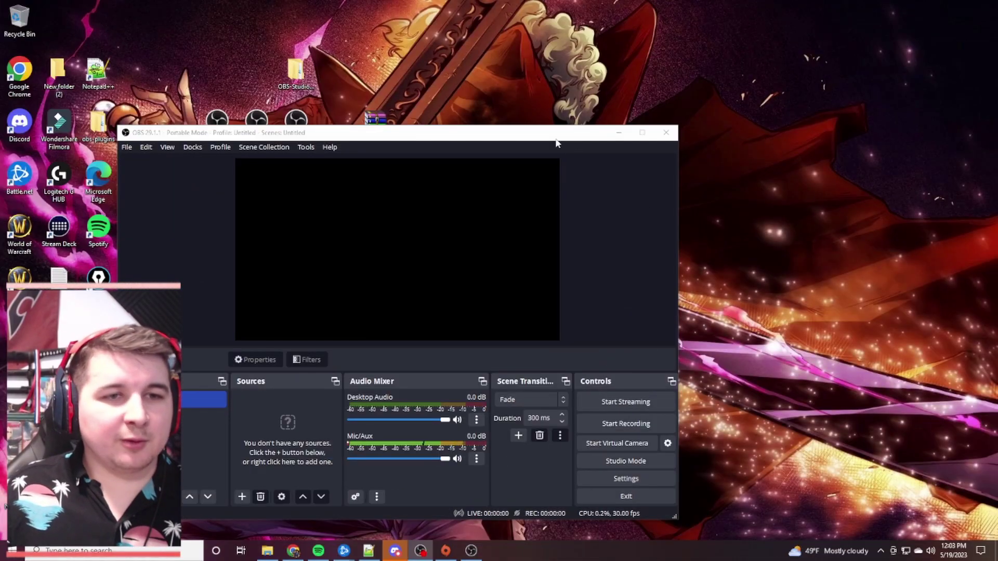
drag(557, 143, 648, 50)
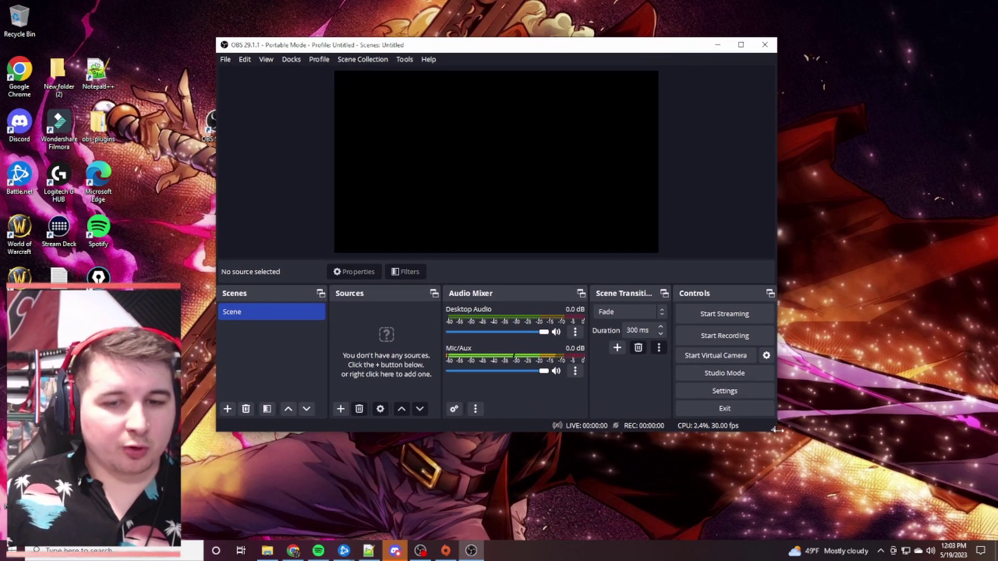
drag(778, 430, 893, 429)
drag(715, 434, 727, 478)
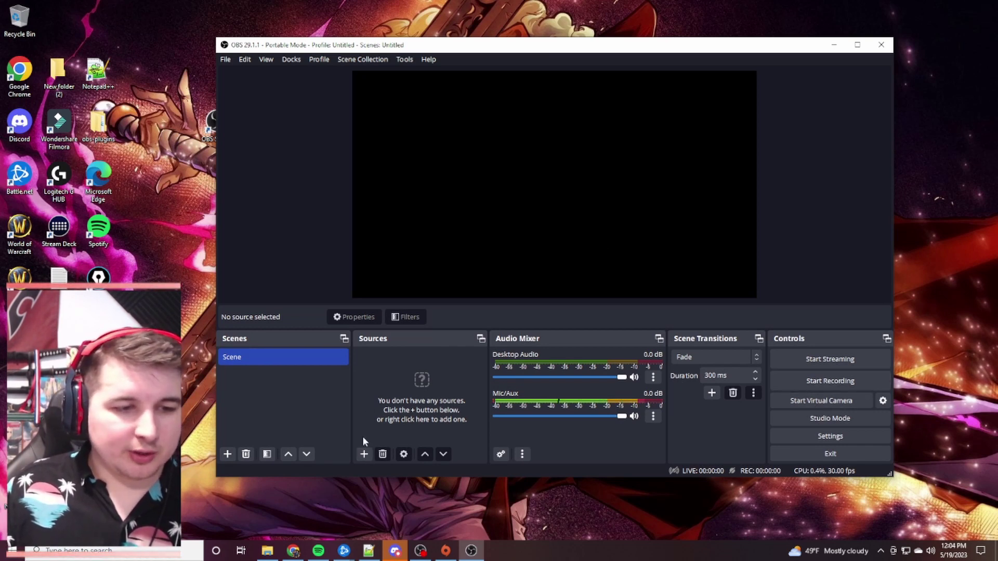
- Add a new Video Capture Device source named 'webcam'
click(364, 454)
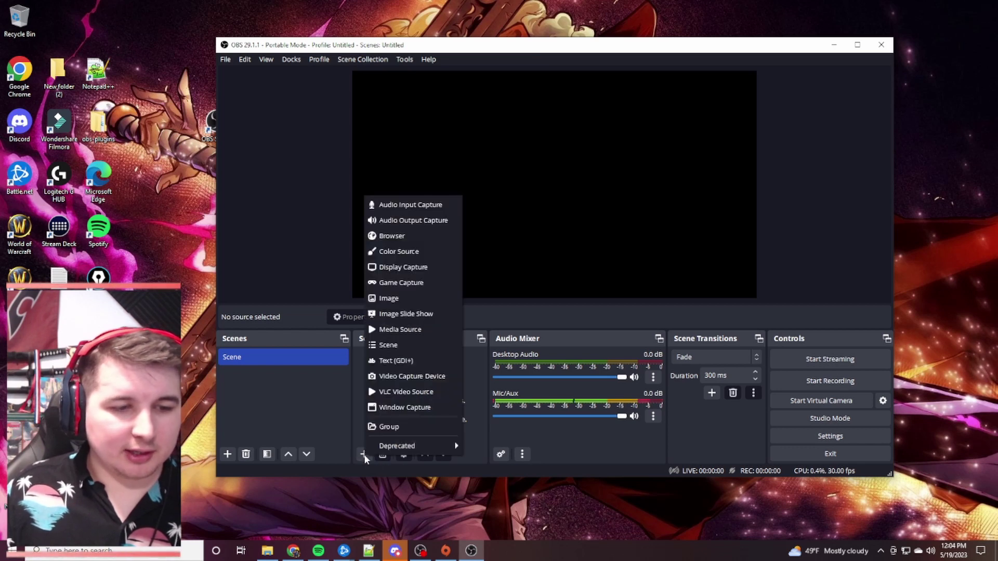
click(418, 382)
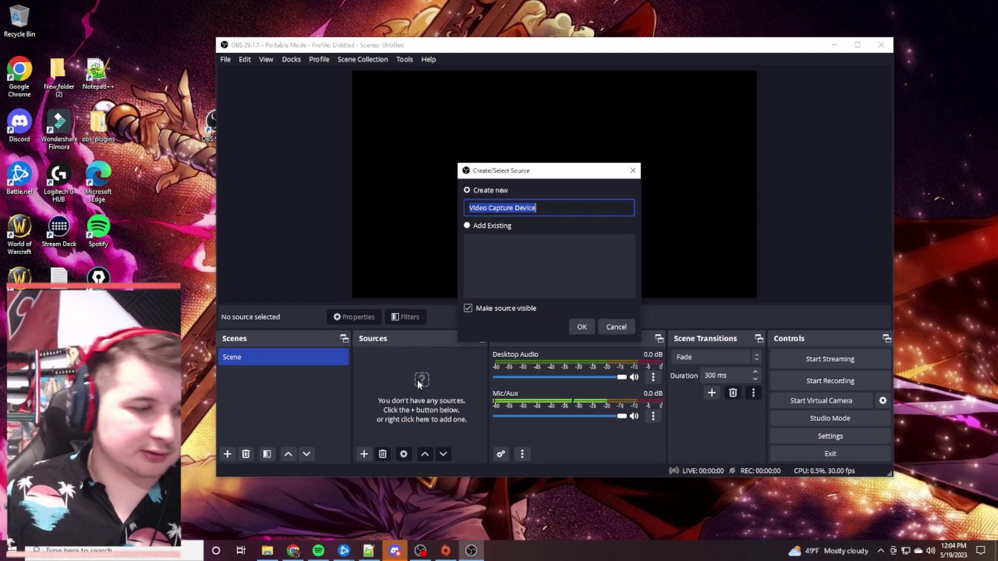
text(webcam)
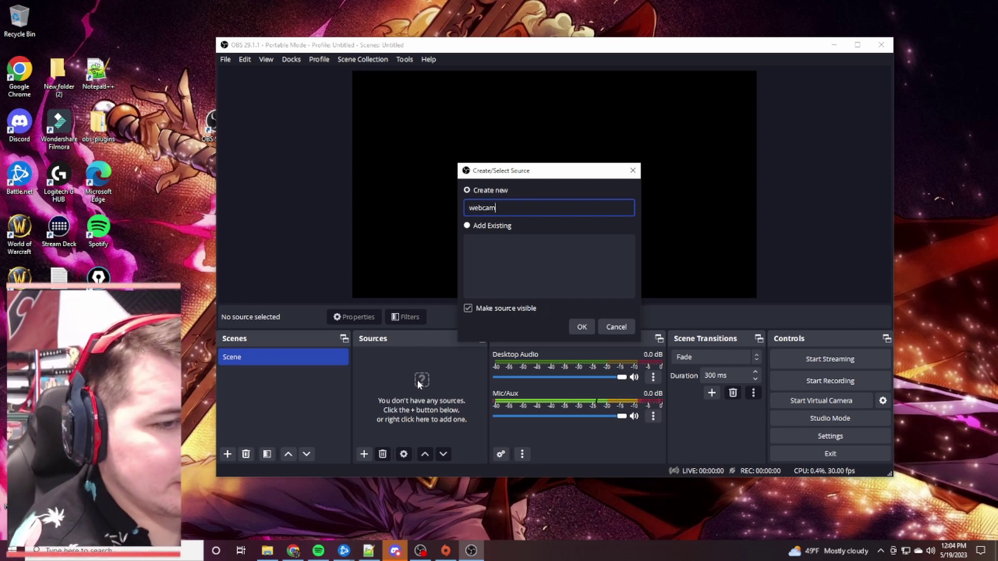
key(Return)
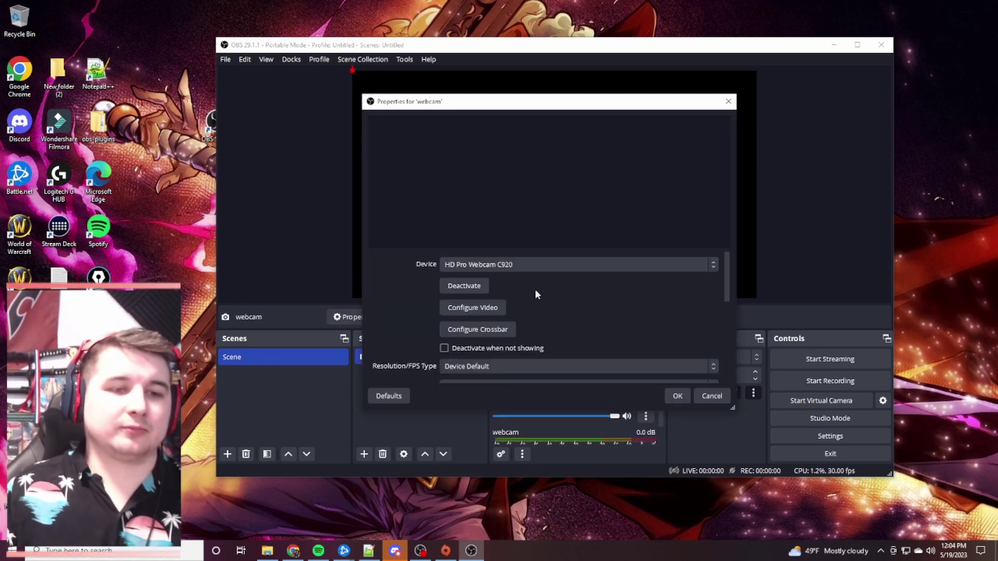
- Set the webcam device to Logitech BRIO with a custom 1920x1080 resolution
click(541, 266)
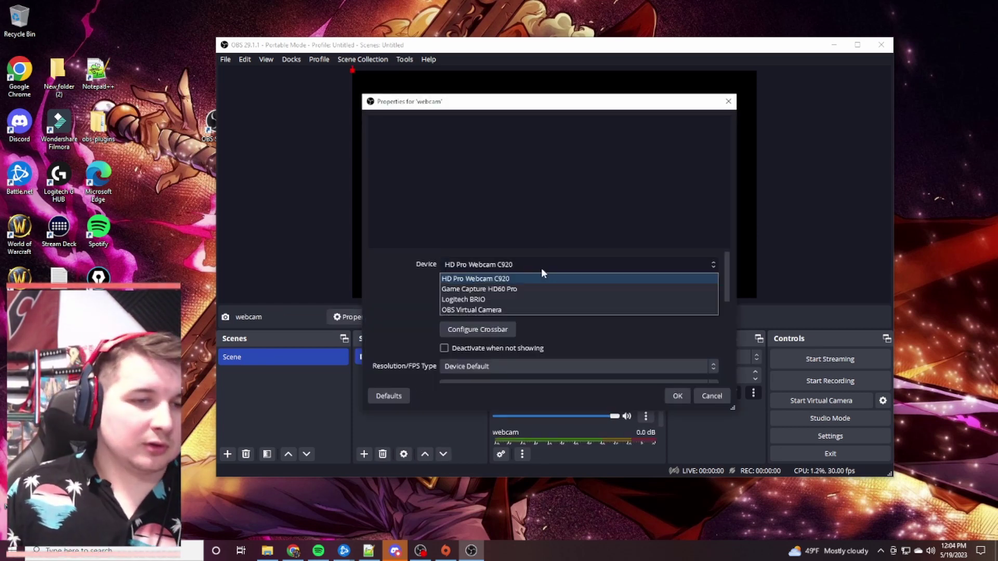
click(549, 300)
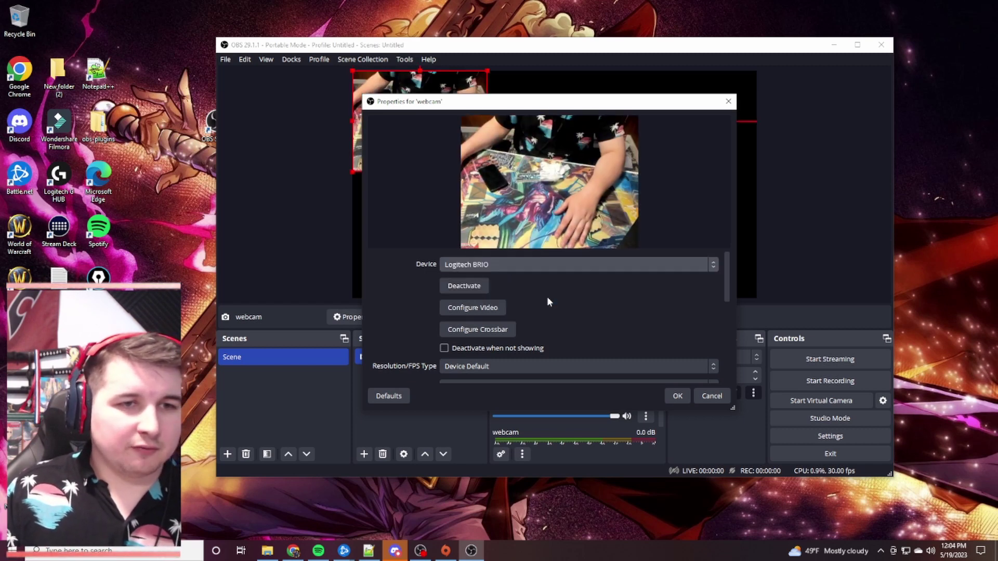
scroll(554, 302, down, 1)
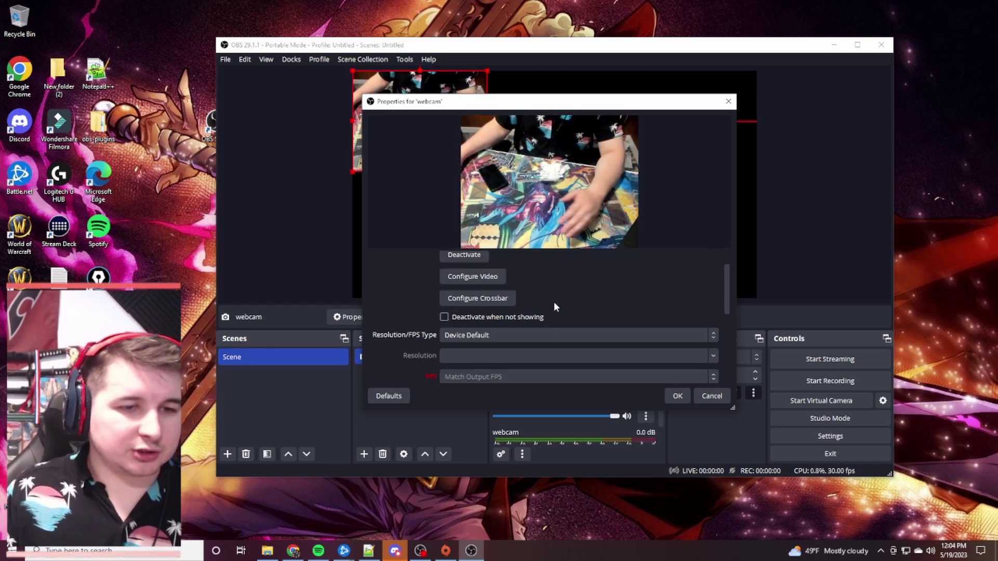
scroll(554, 302, down, 1)
click(555, 304)
click(550, 329)
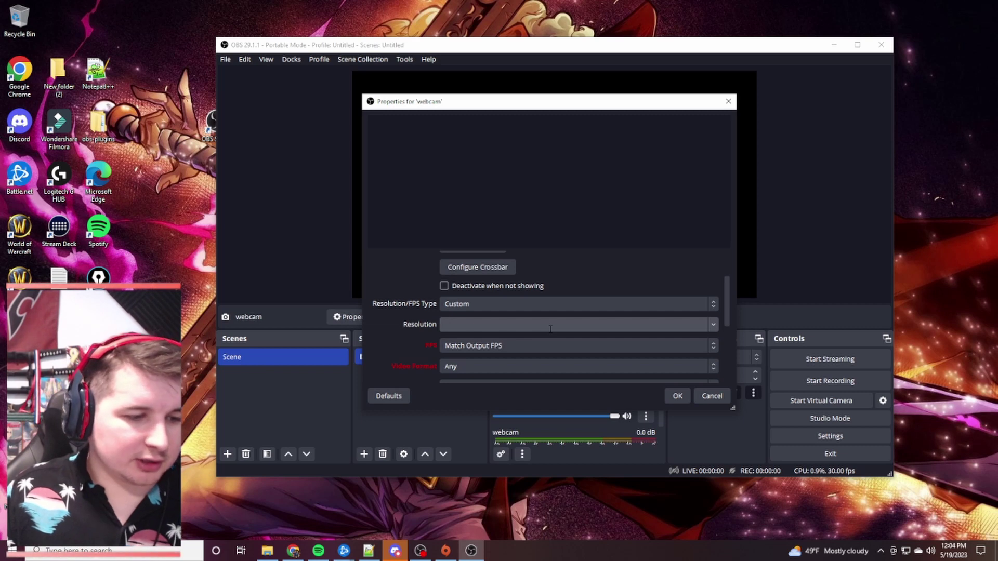
click(549, 329)
text(960x54)
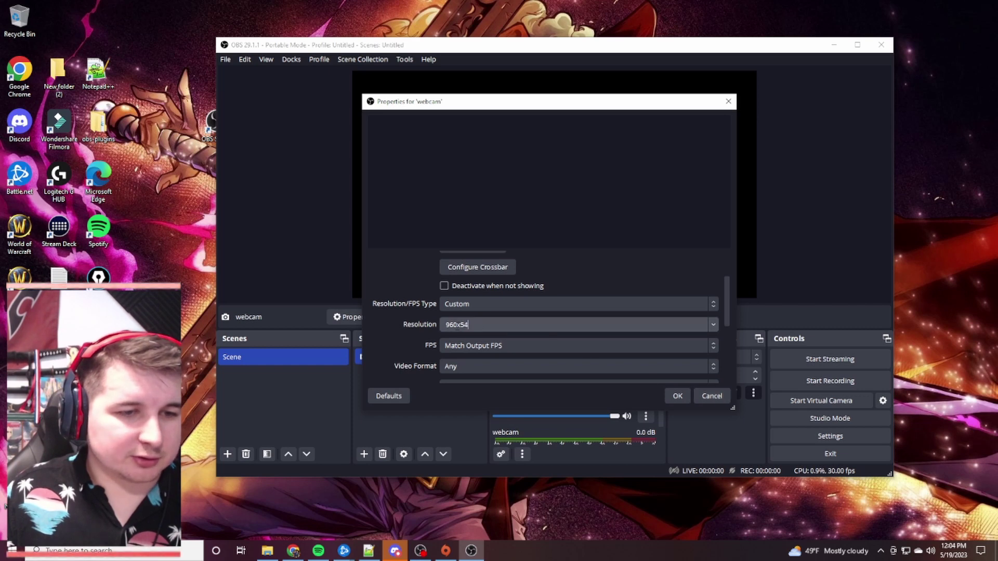
drag(459, 327, 422, 331)
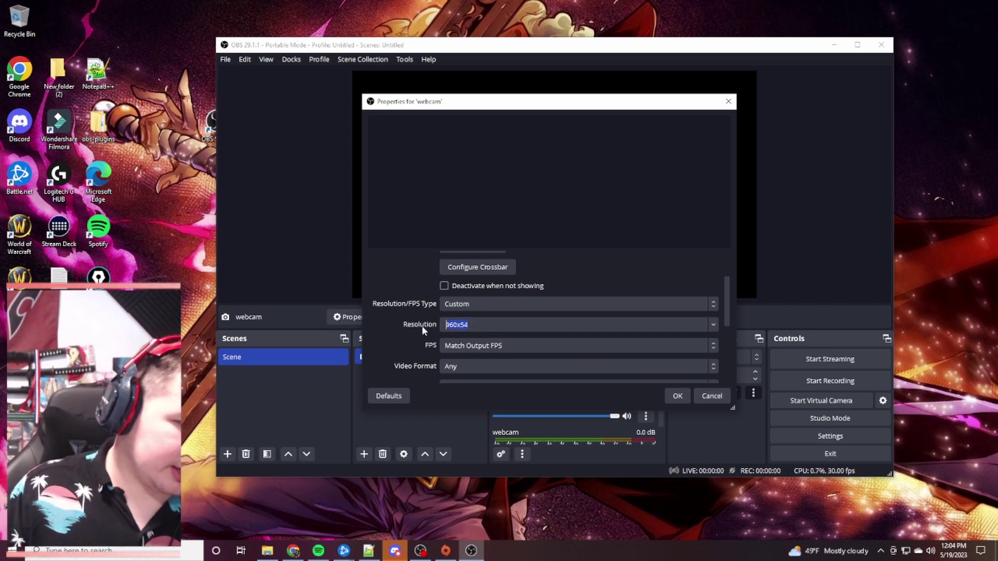
text(1920x1080)
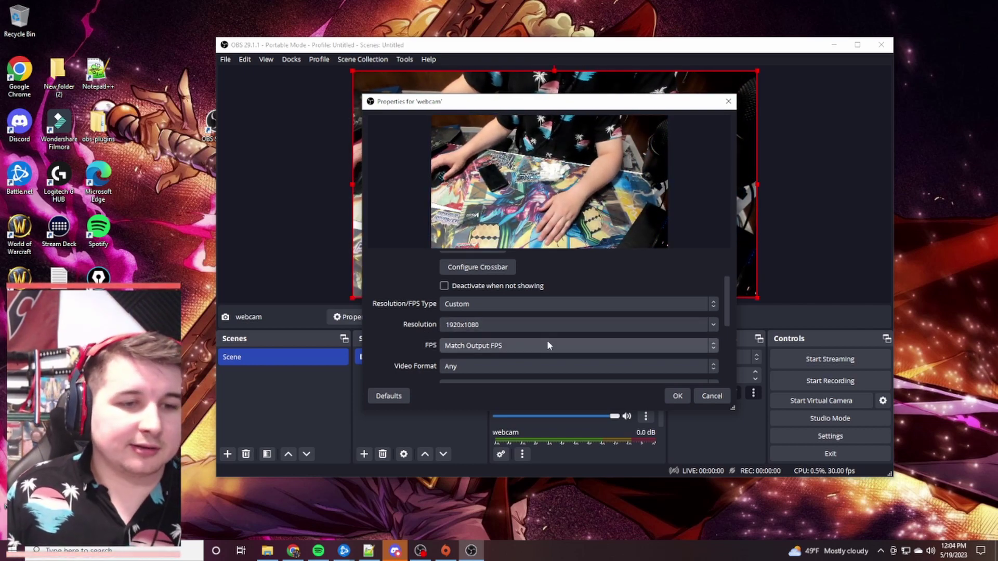
click(677, 395)
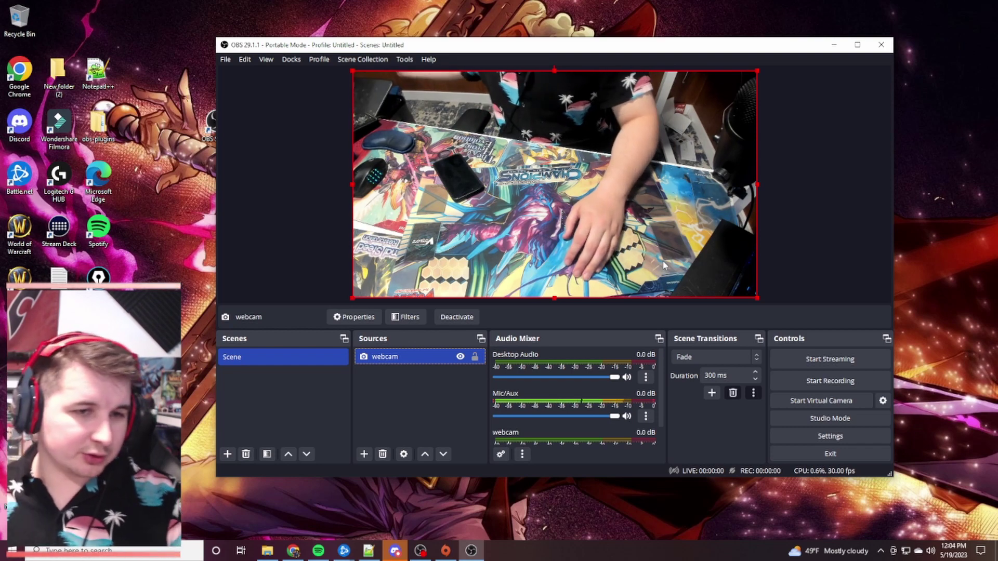
- Apply Transform > Fit to screen to the webcam source and nudge its position on the canvas
right_click(397, 357)
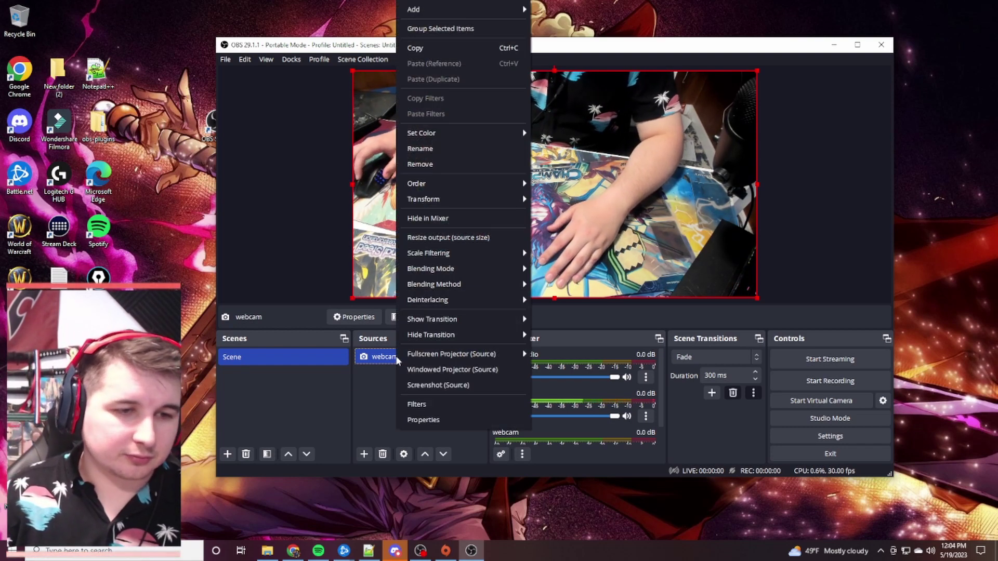
mouse_move(470, 356)
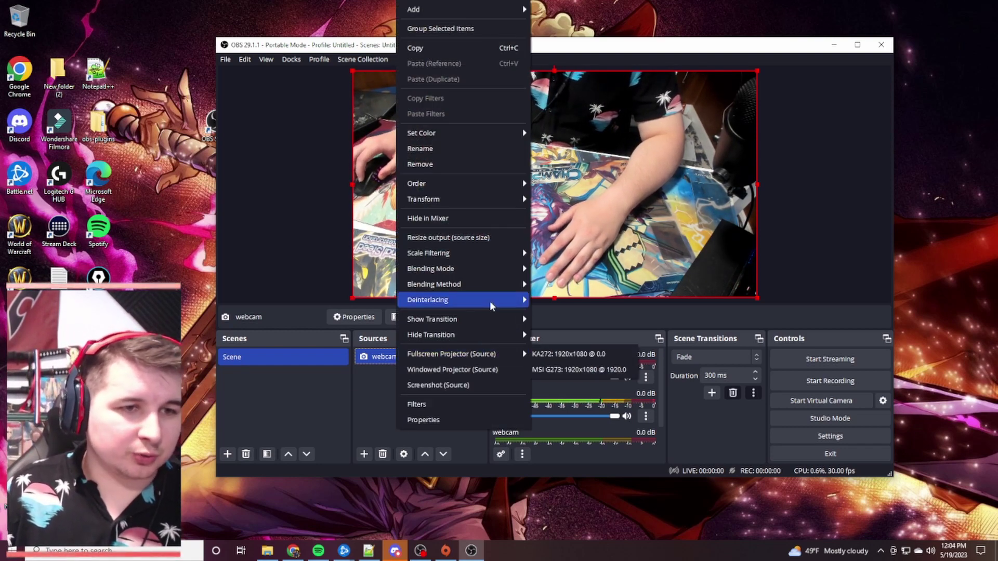
mouse_move(480, 202)
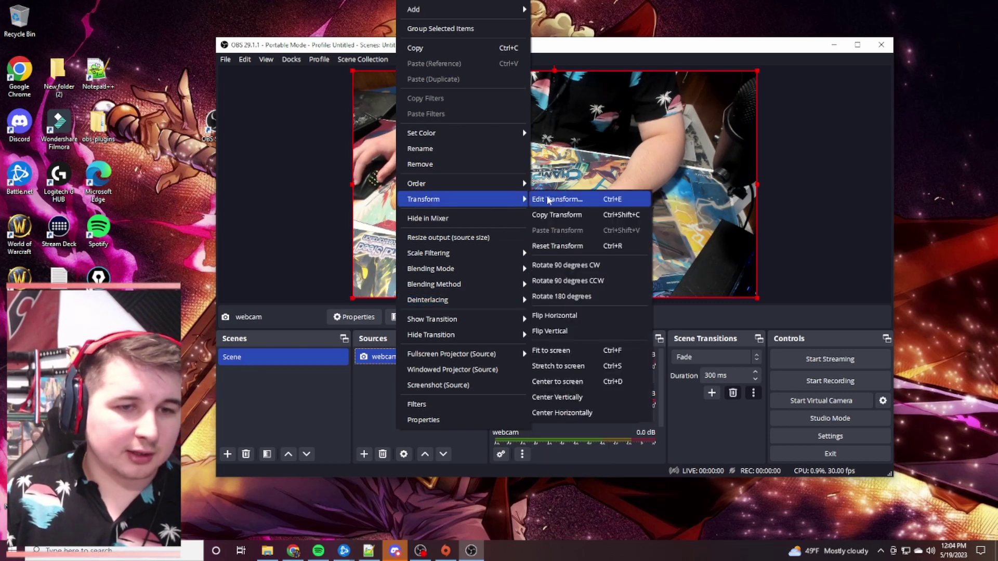
click(591, 351)
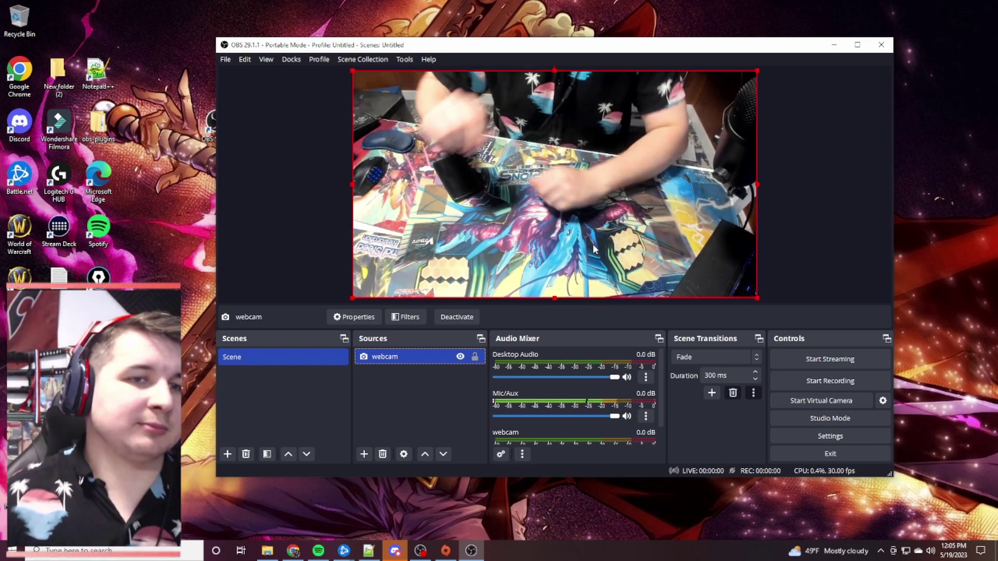
drag(557, 216, 538, 204)
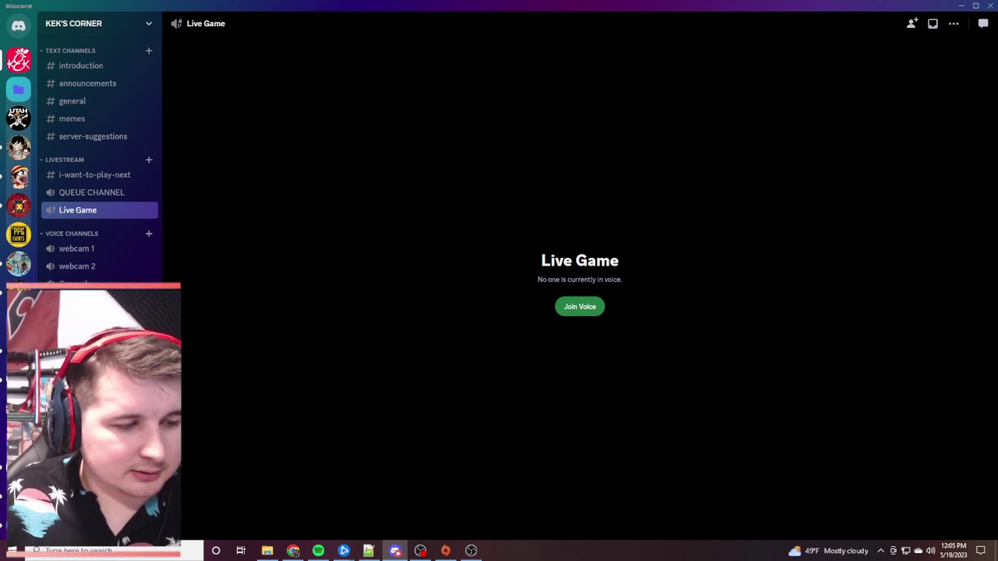
- In Discord's Voice & Video settings, keep OBS Virtual Camera as camera and run Test Video
key(ctrl+comma)
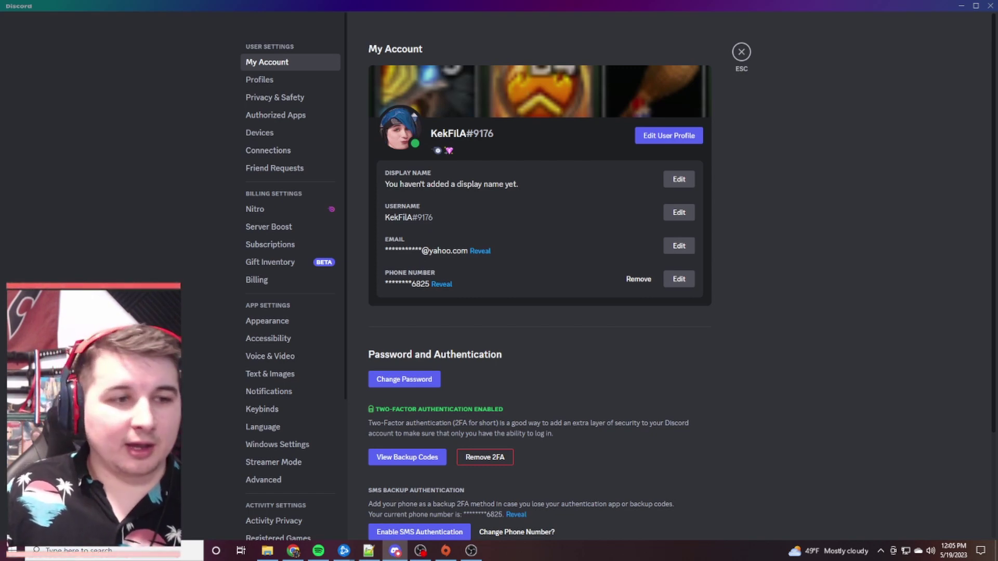
click(295, 356)
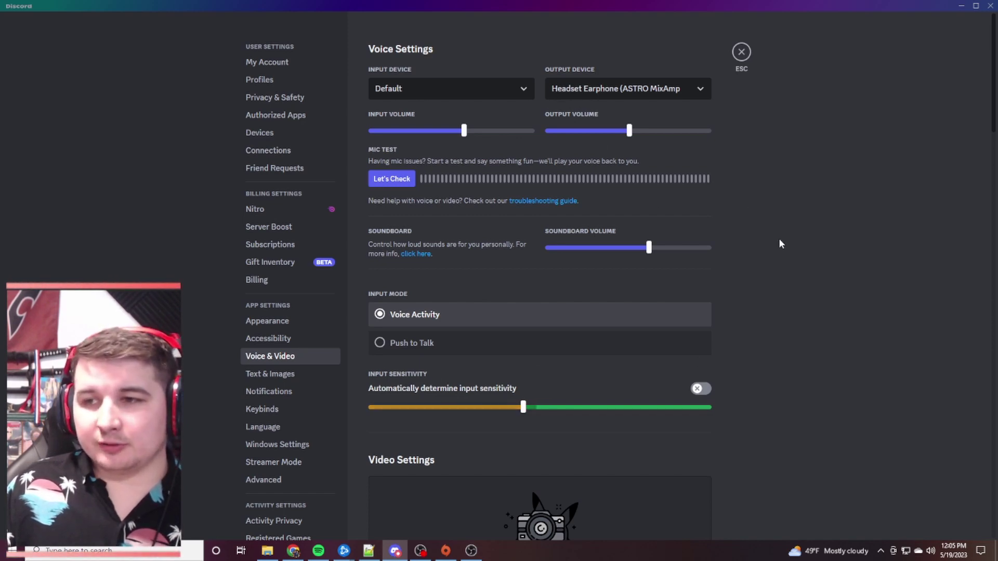
scroll(782, 241, down, 2)
scroll(785, 241, down, 4)
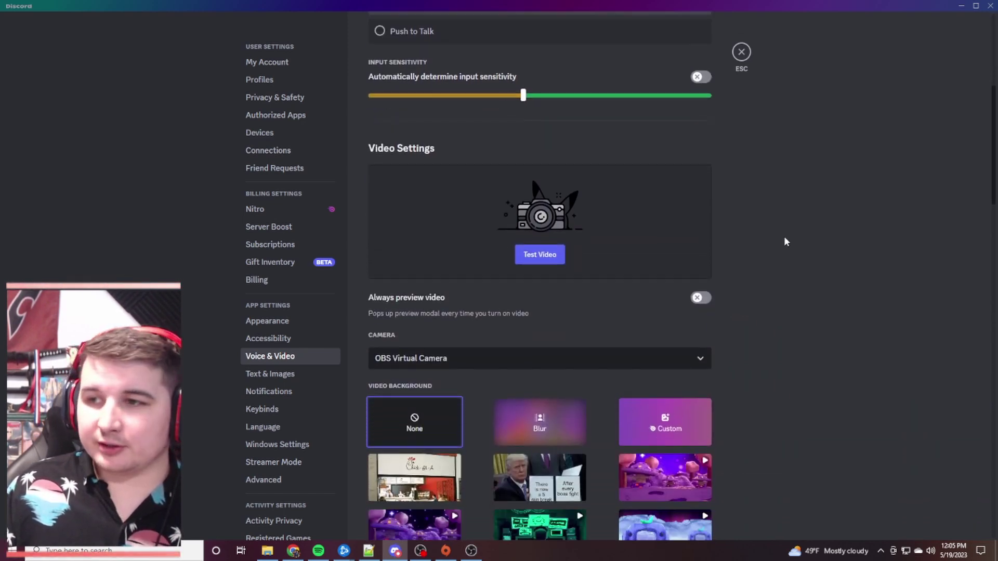
click(488, 367)
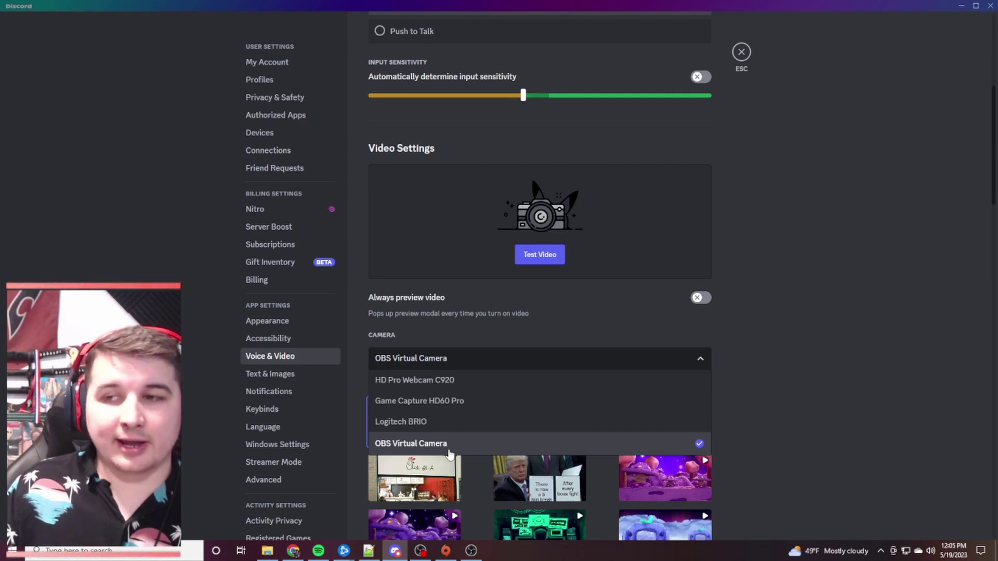
click(839, 300)
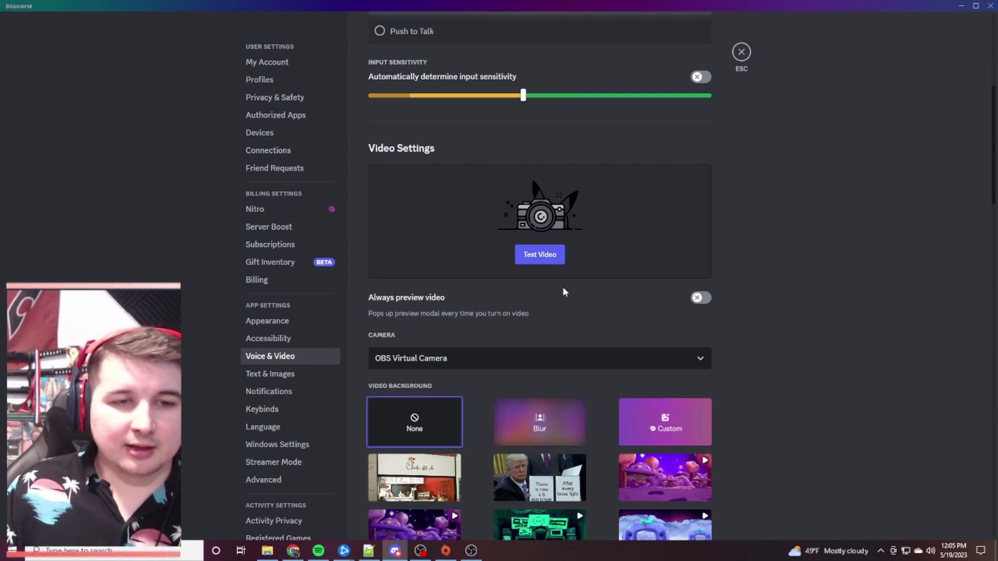
click(544, 257)
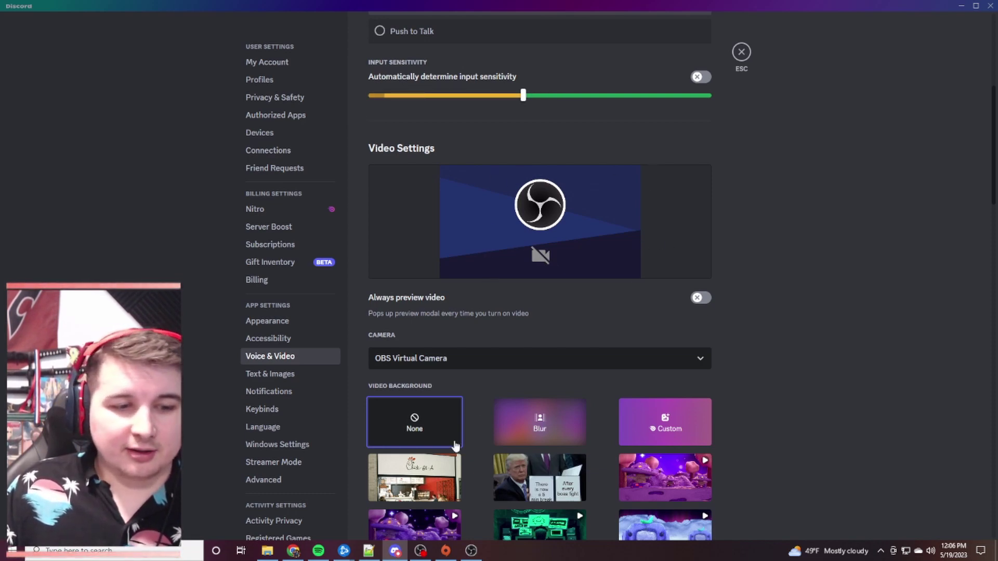
- Start OBS's virtual camera and check the Discord preview
click(471, 551)
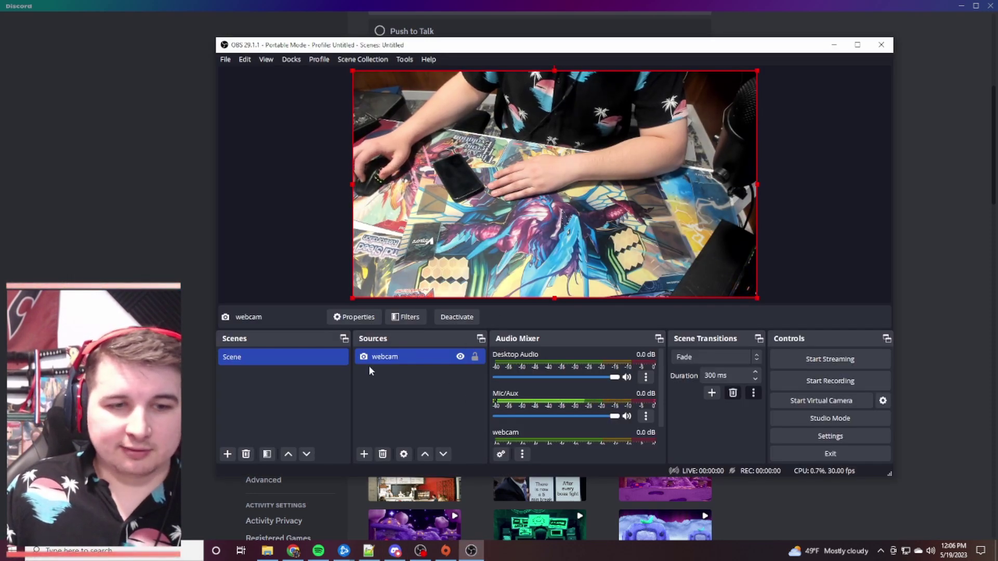
click(783, 405)
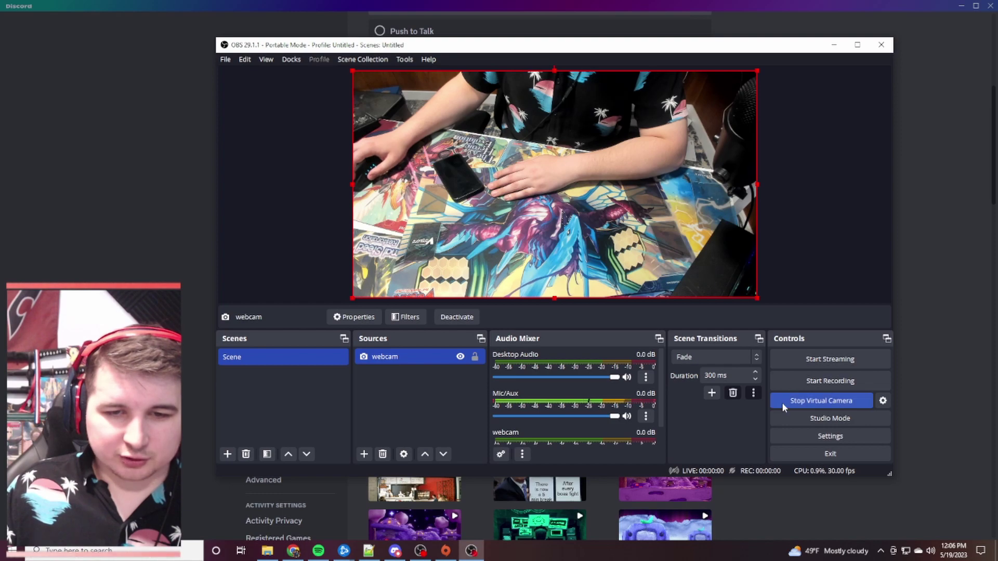
click(920, 195)
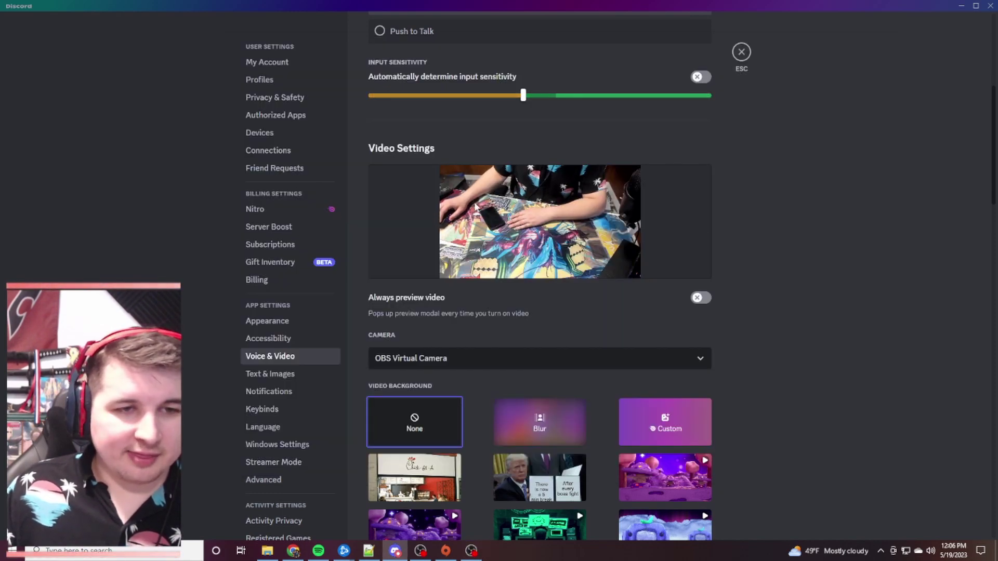
- Move the webcam image to the canvas's top-left, then view Discord's video preview again
click(471, 550)
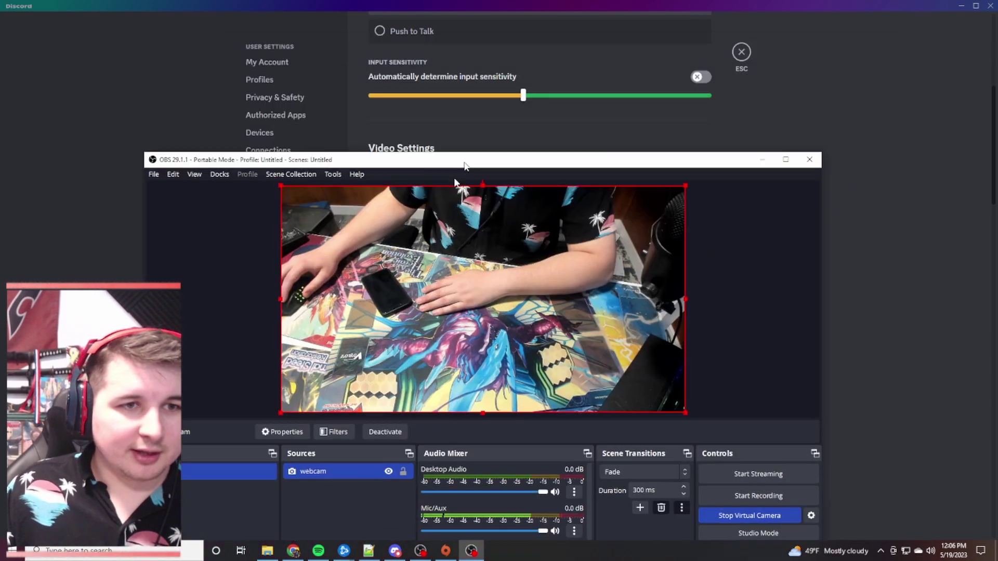
drag(464, 165, 365, 327)
drag(412, 393, 320, 392)
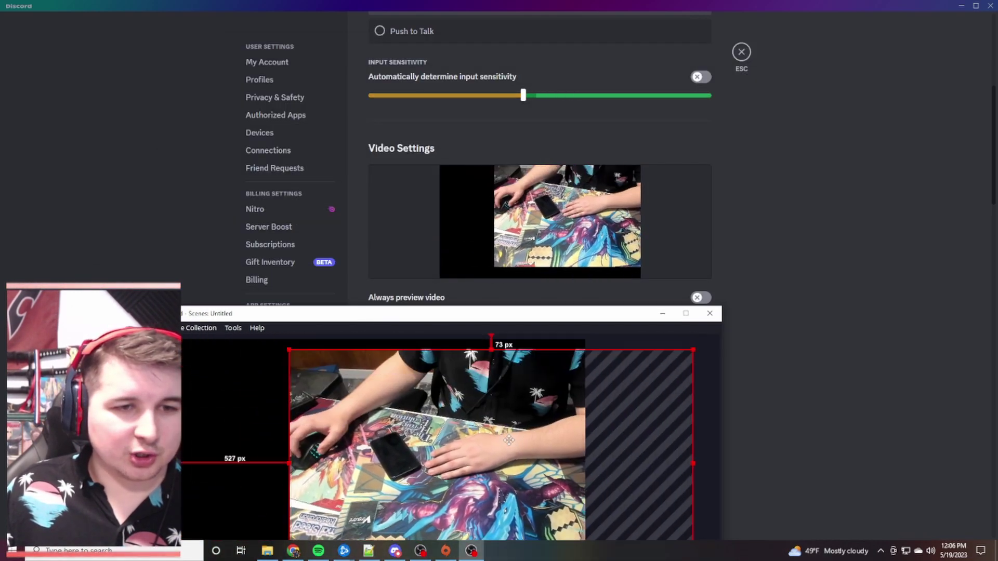
drag(499, 452, 398, 426)
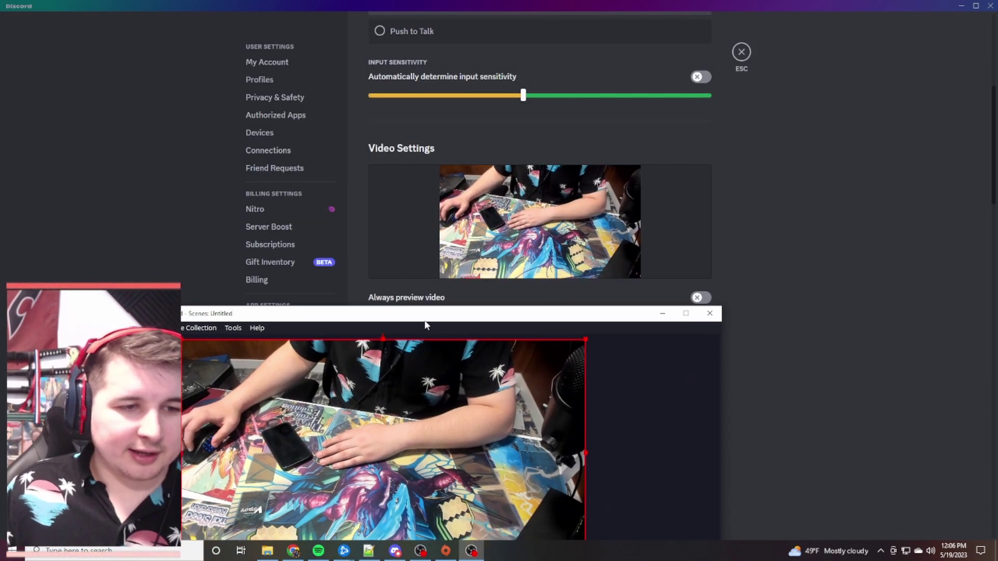
drag(421, 318, 587, 92)
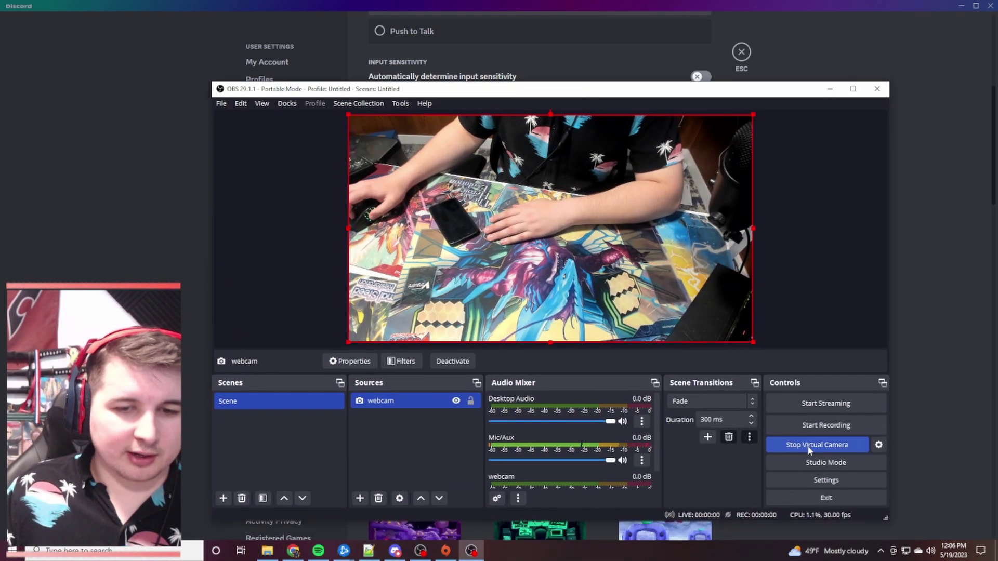
click(799, 64)
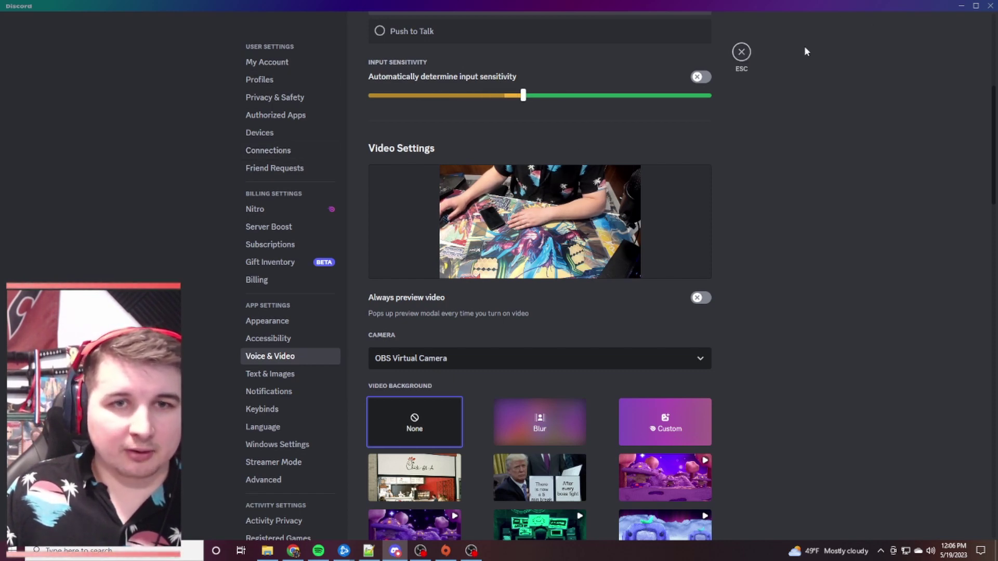
- Minimize Discord, move OBS aside, and launch the 'obs webcam' portable shortcut from the desktop
click(962, 5)
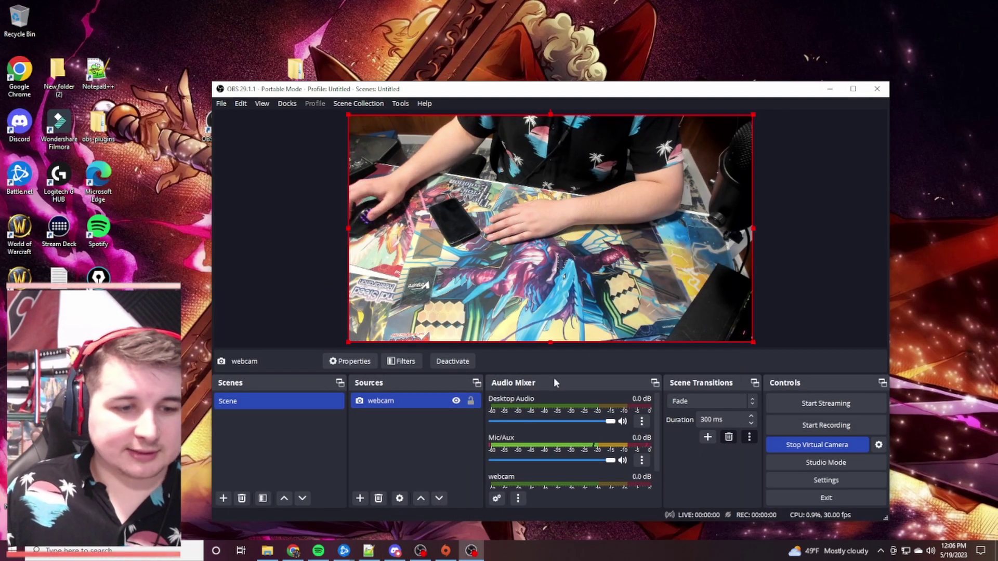
mouse_move(395, 551)
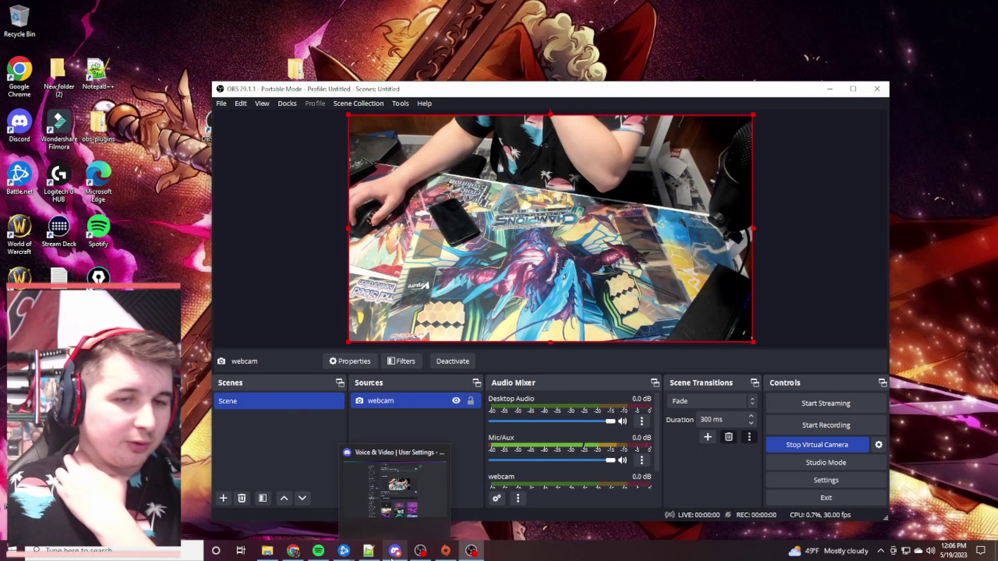
drag(382, 88, 582, 96)
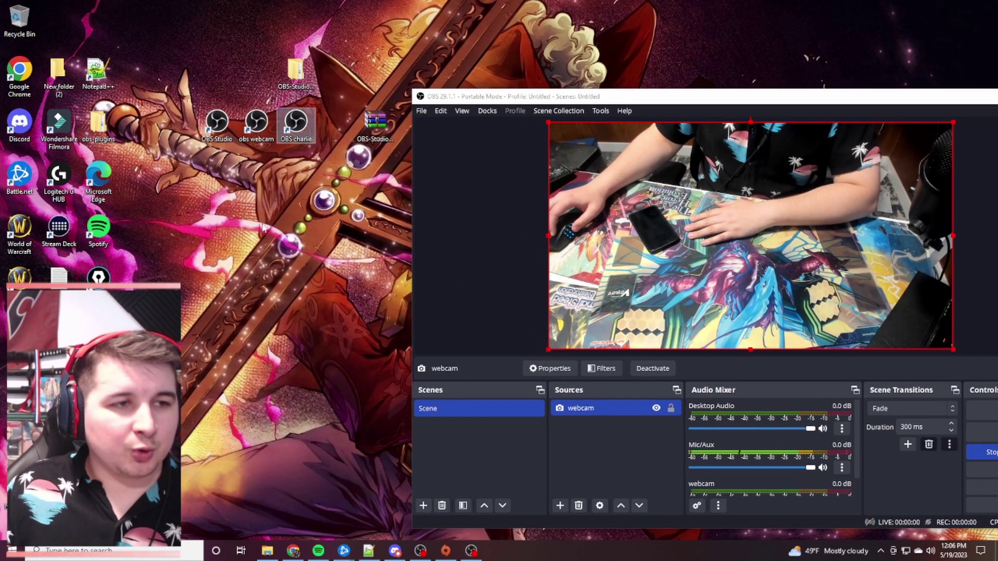
mouse_move(214, 134)
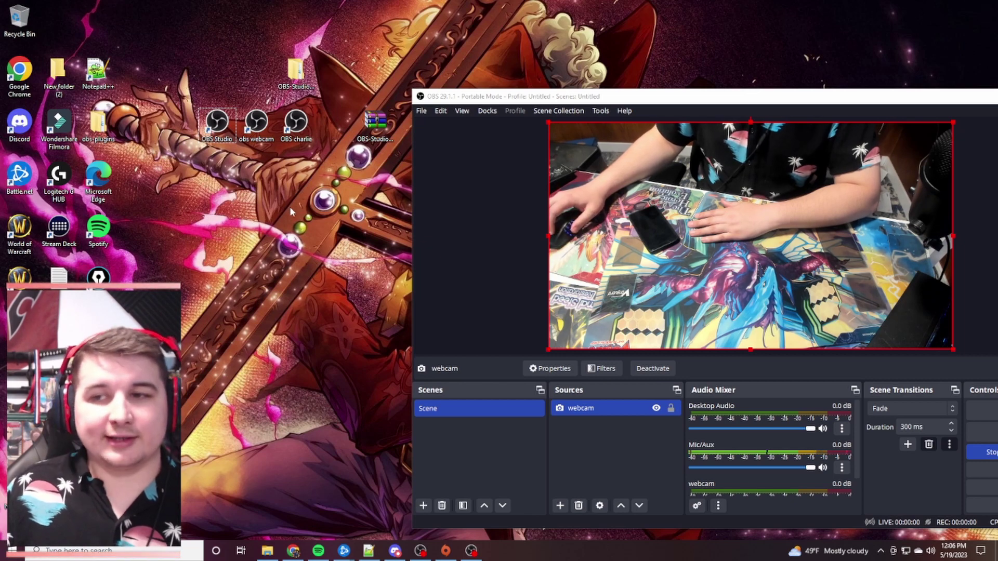
click(273, 132)
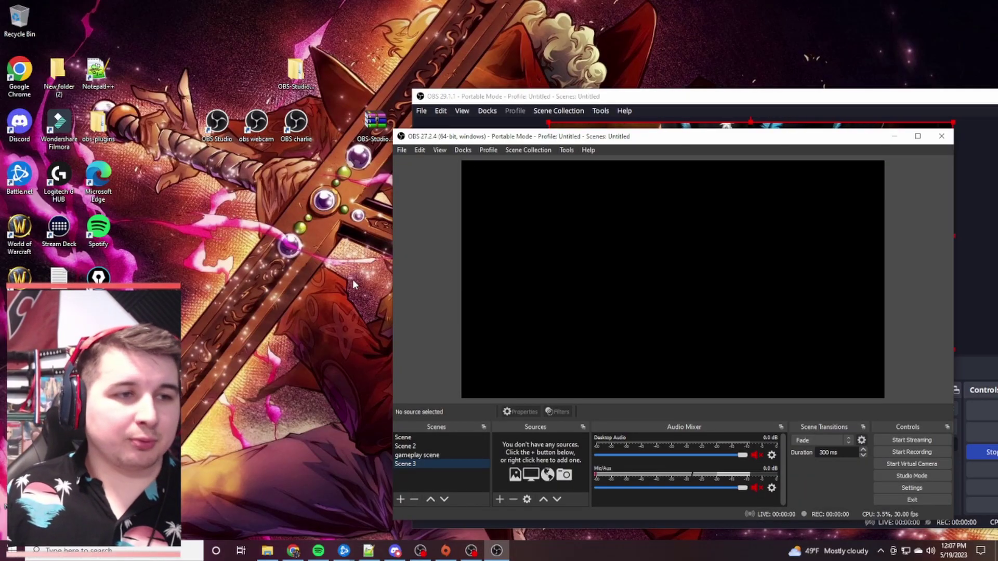
- Arrange the two OBS windows side by side on screen
drag(494, 138, 223, 142)
drag(438, 96, 434, 23)
drag(365, 148, 458, 83)
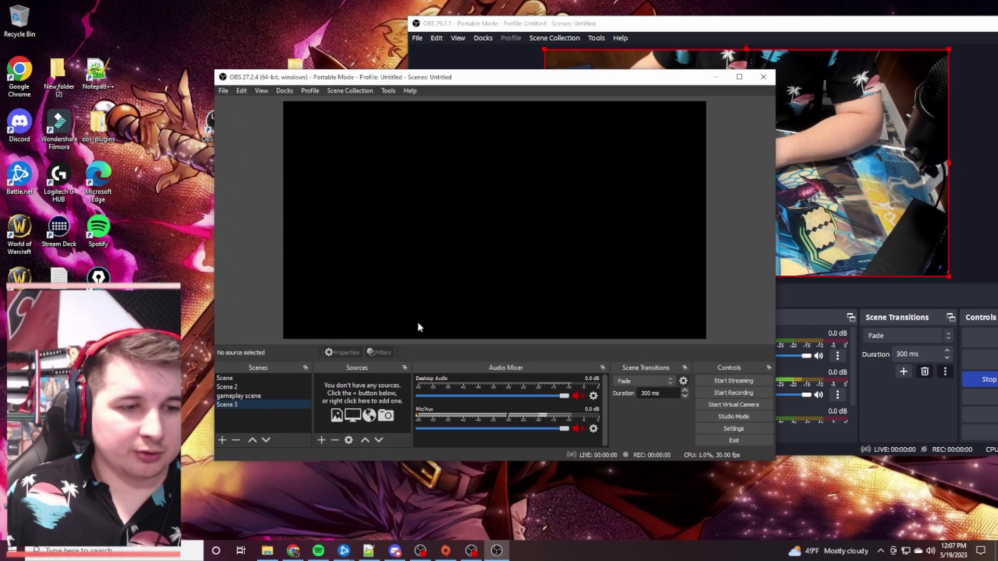
- Add the existing Mic/Aux audio input to Scene 3 and lower its fader slightly
click(322, 441)
mouse_move(328, 435)
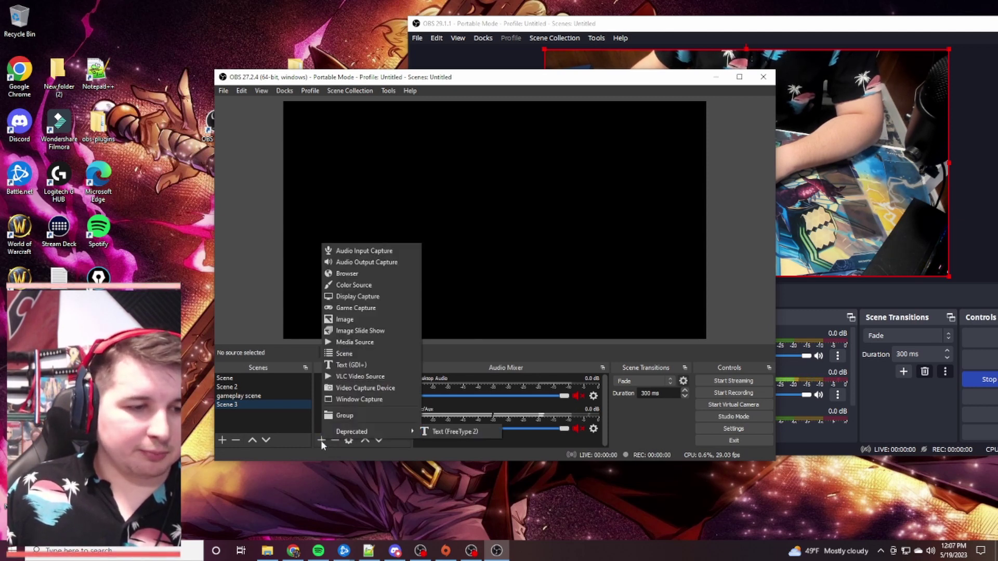
click(320, 441)
click(320, 441)
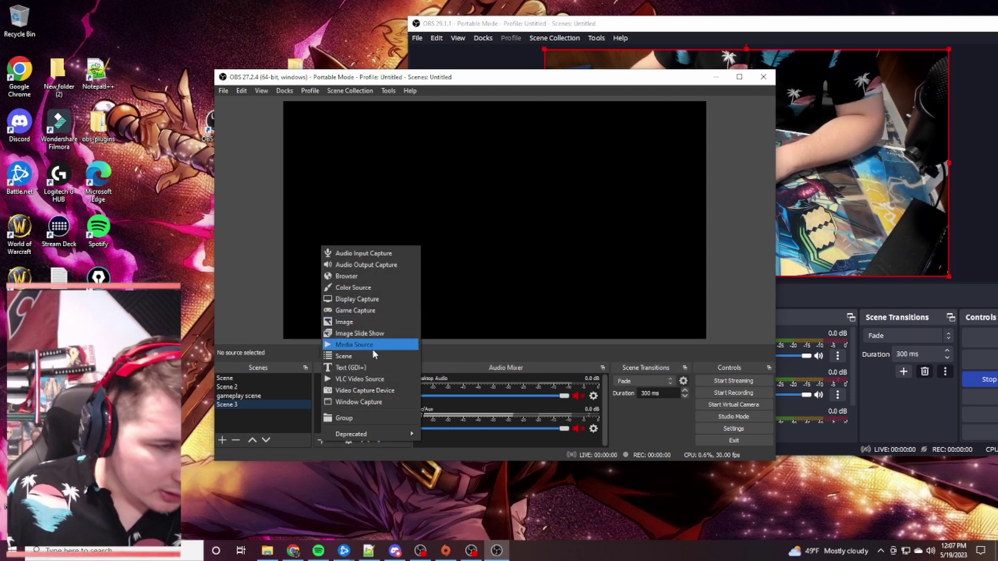
click(372, 255)
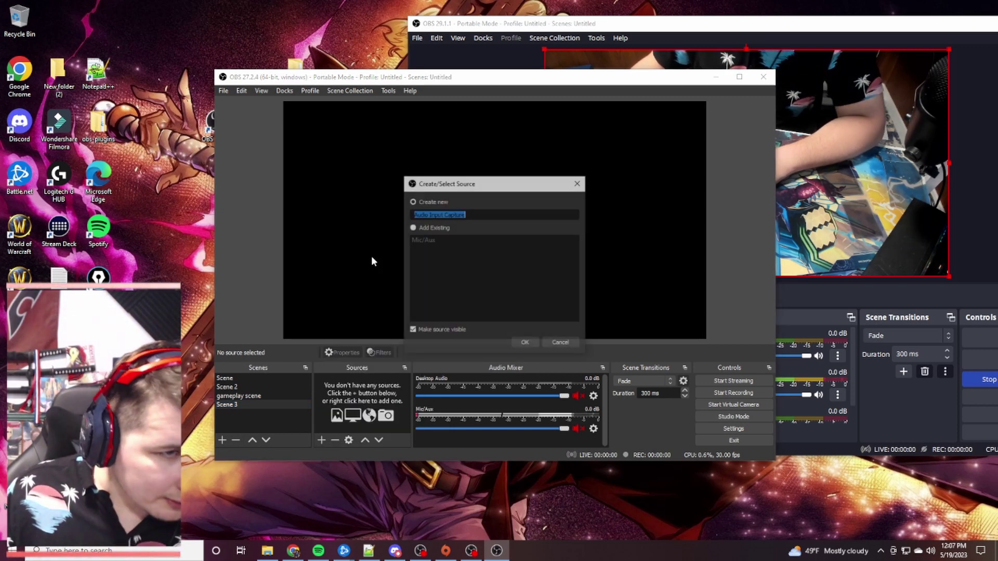
click(413, 228)
click(419, 239)
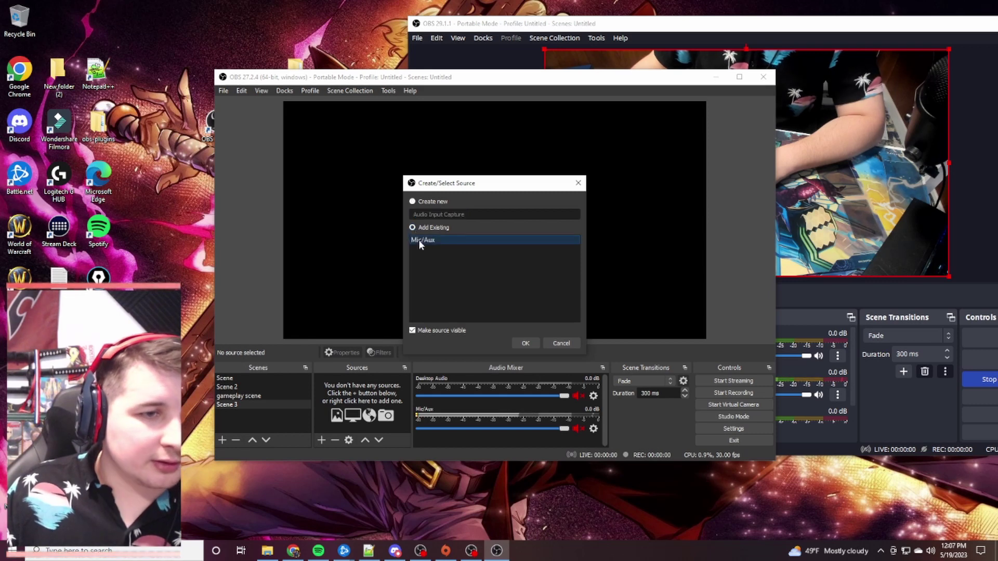
click(522, 345)
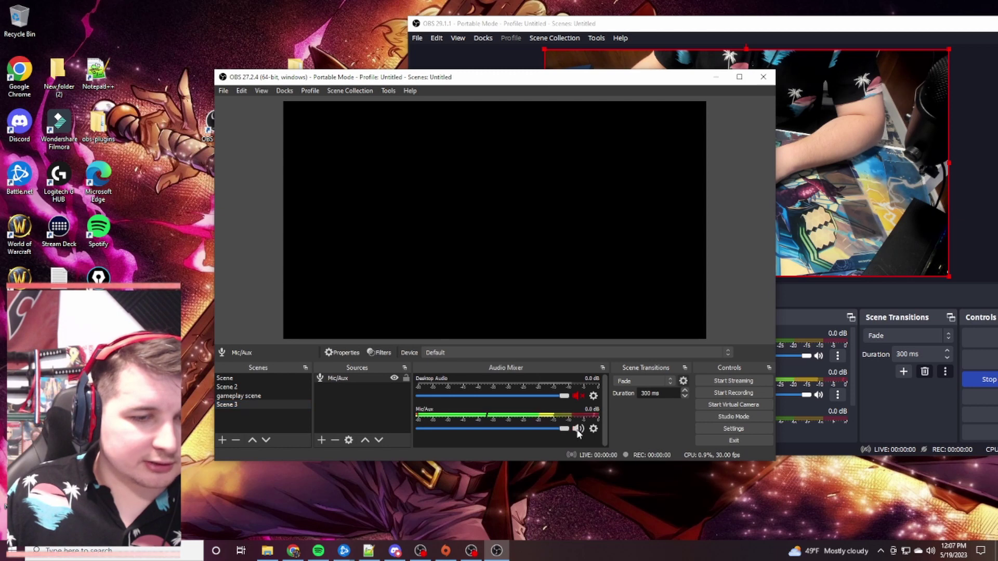
drag(564, 428, 550, 429)
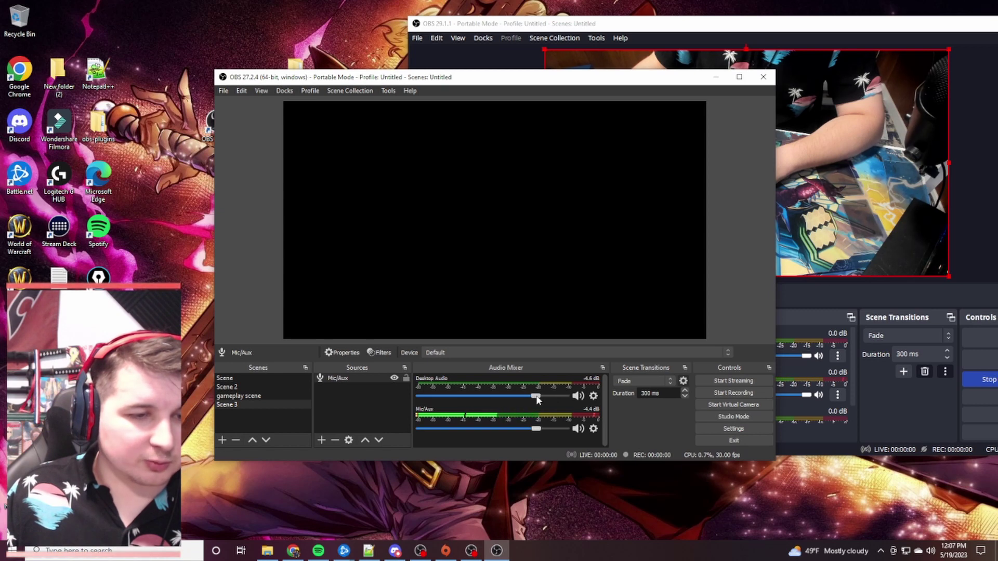
right_click(382, 395)
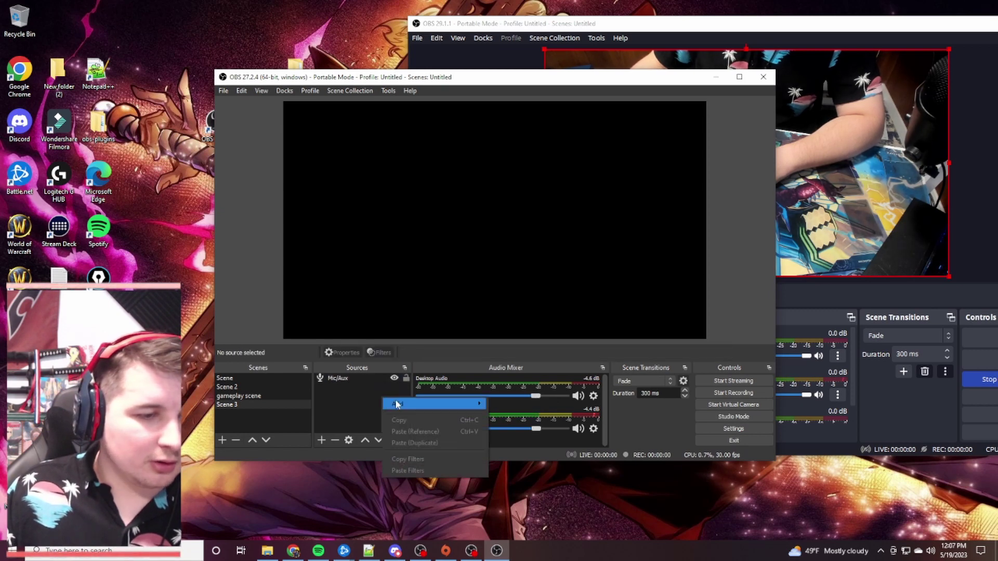
- Add the existing virtual camera video capture source to Scene 3
mouse_move(396, 404)
click(356, 396)
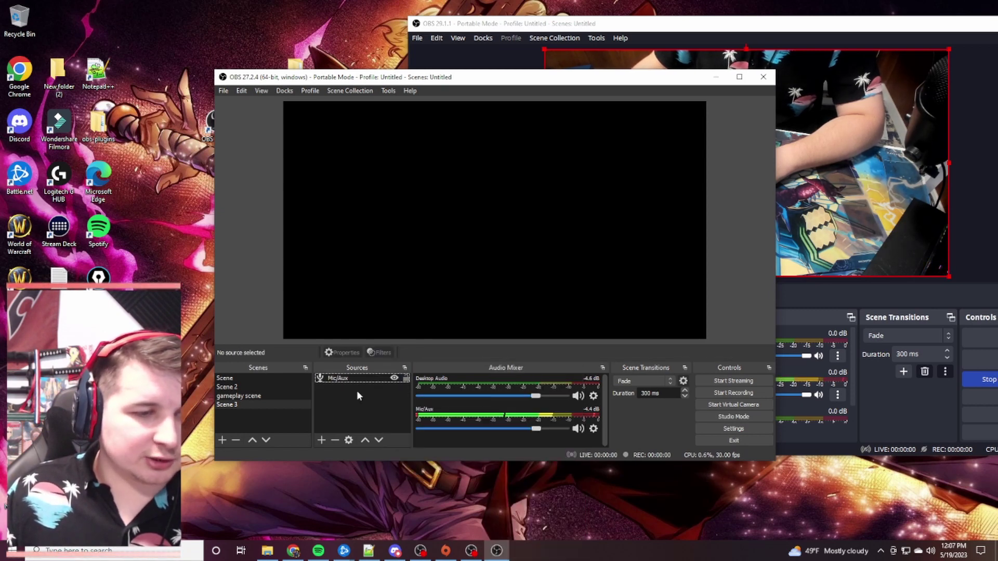
right_click(358, 395)
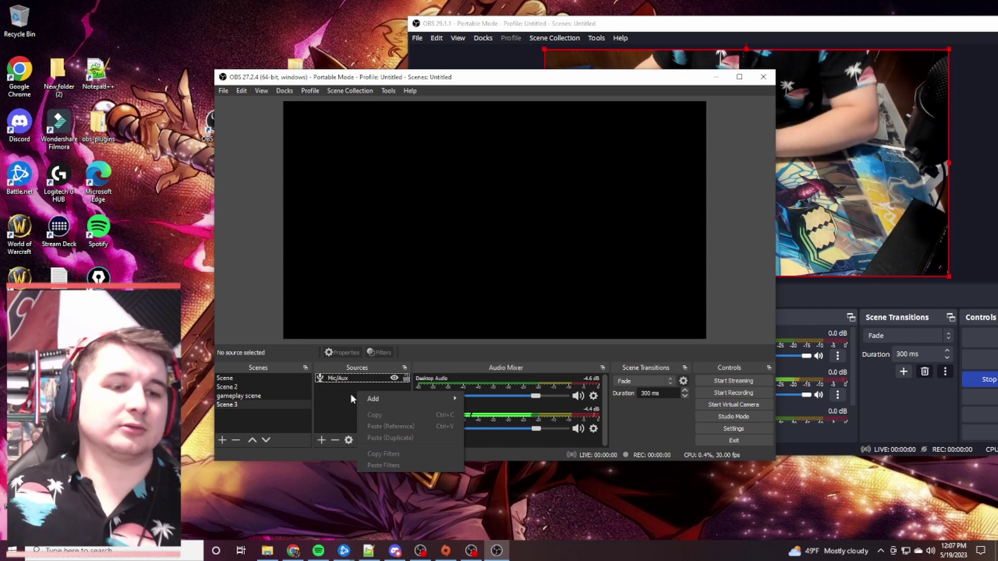
mouse_move(363, 397)
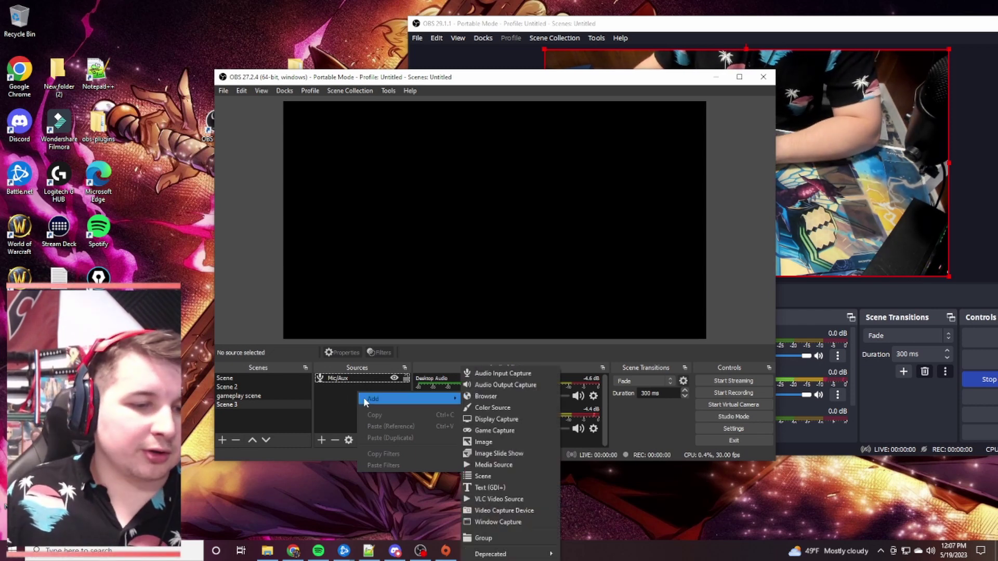
click(523, 515)
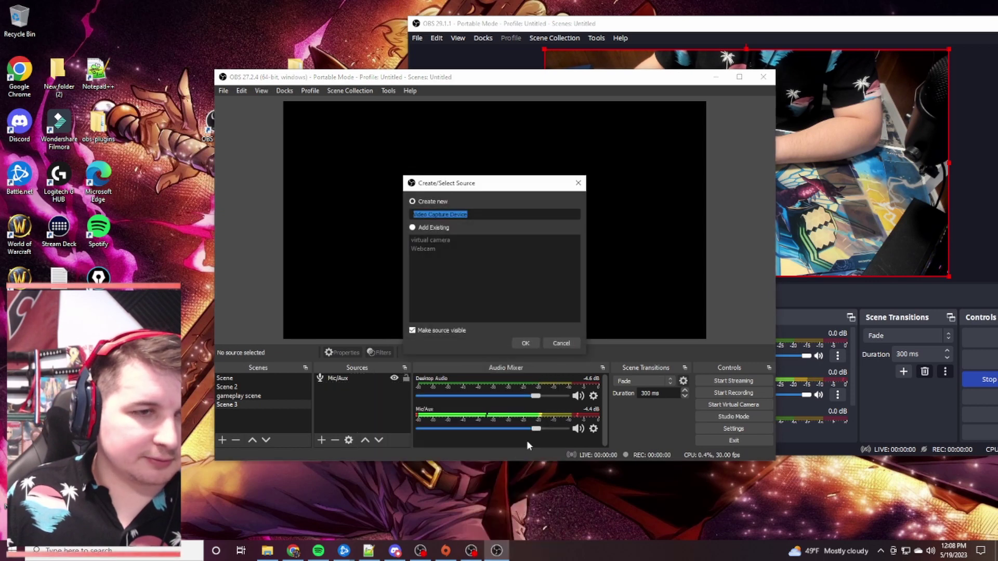
click(420, 227)
click(429, 240)
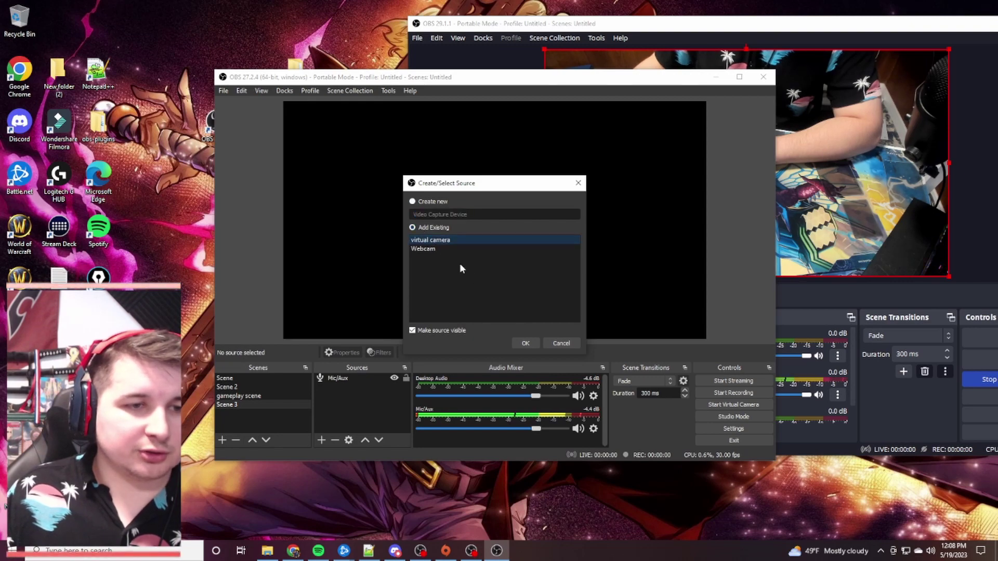
click(524, 344)
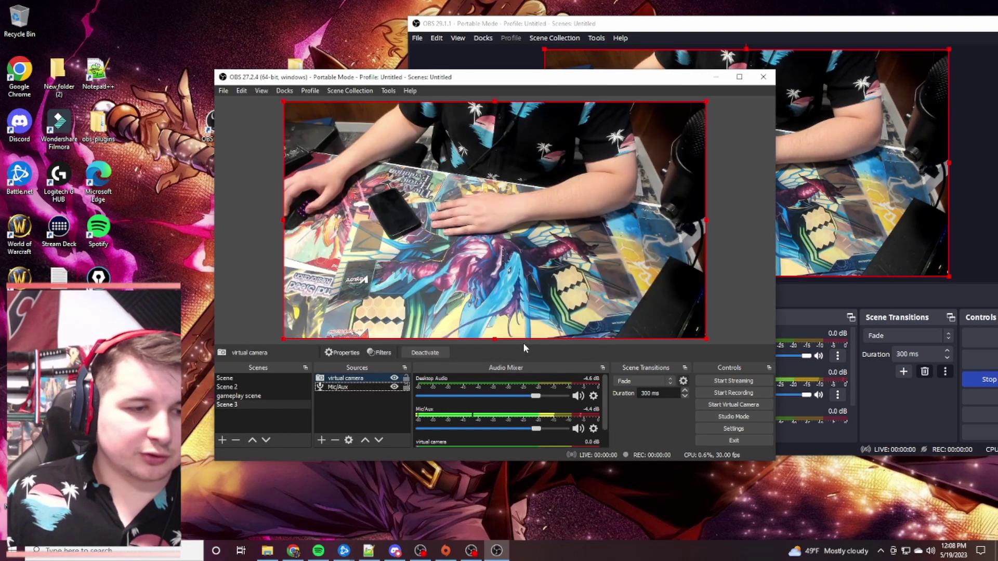
- Confirm the virtual camera source's device is OBS Virtual Camera
double_click(370, 379)
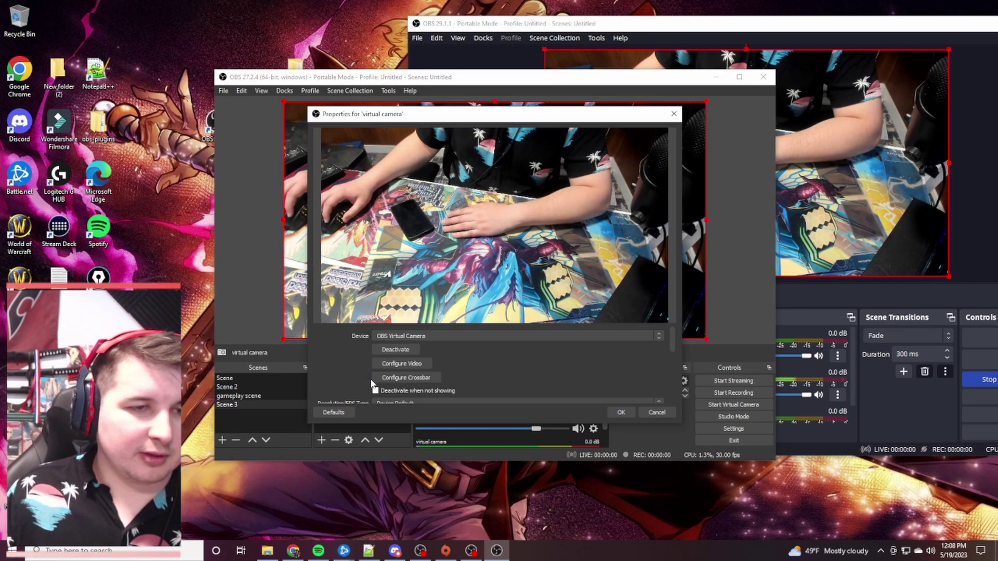
click(471, 338)
click(451, 365)
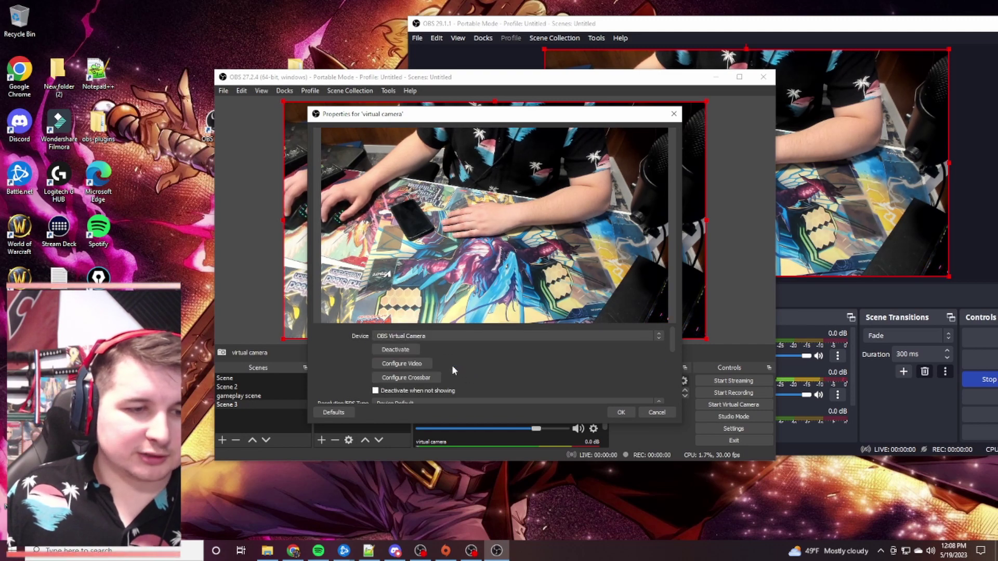
scroll(514, 369, down, 5)
click(619, 412)
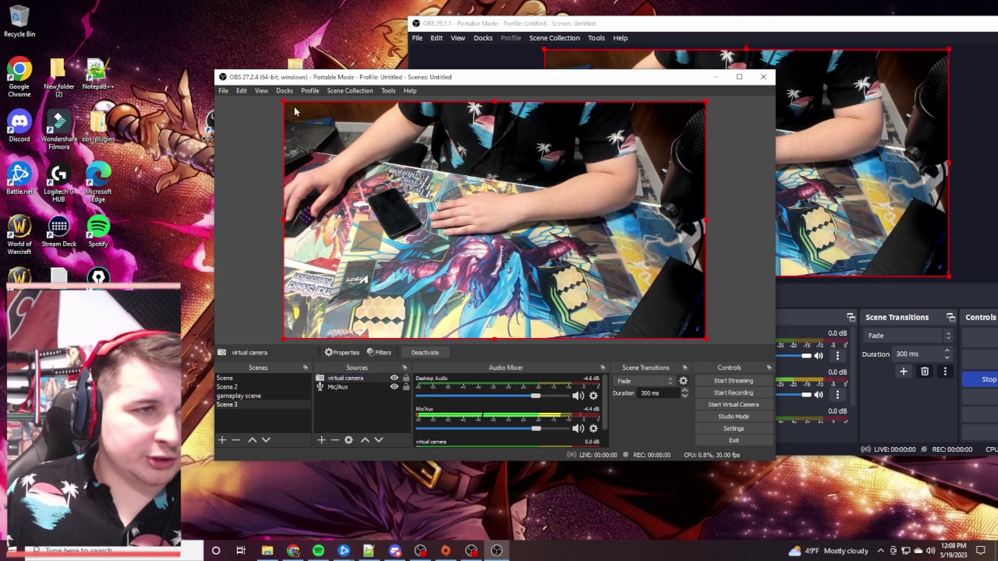
- Shrink the camera feed, move it left, and rotate it 90 degrees clockwise
drag(284, 102, 441, 188)
drag(536, 248, 448, 247)
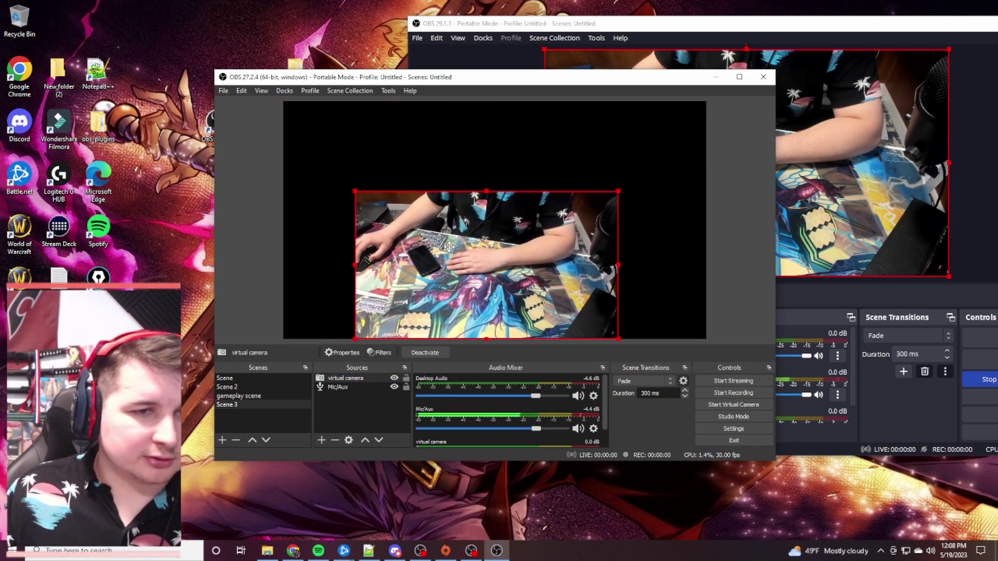
right_click(410, 229)
mouse_move(458, 226)
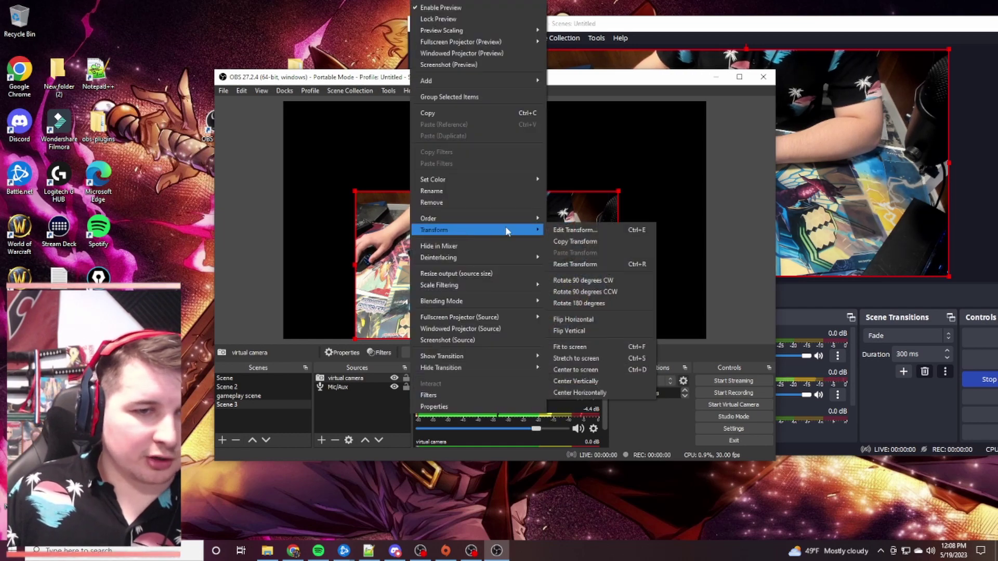
click(607, 284)
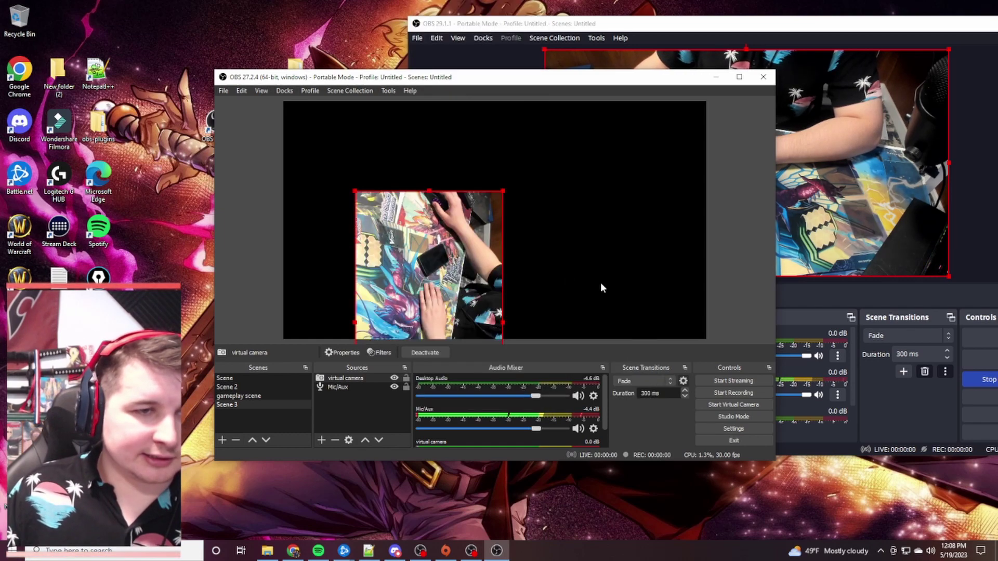
- Stretch the rotated strip to full canvas height, then return to Discord and close its settings
right_click(435, 234)
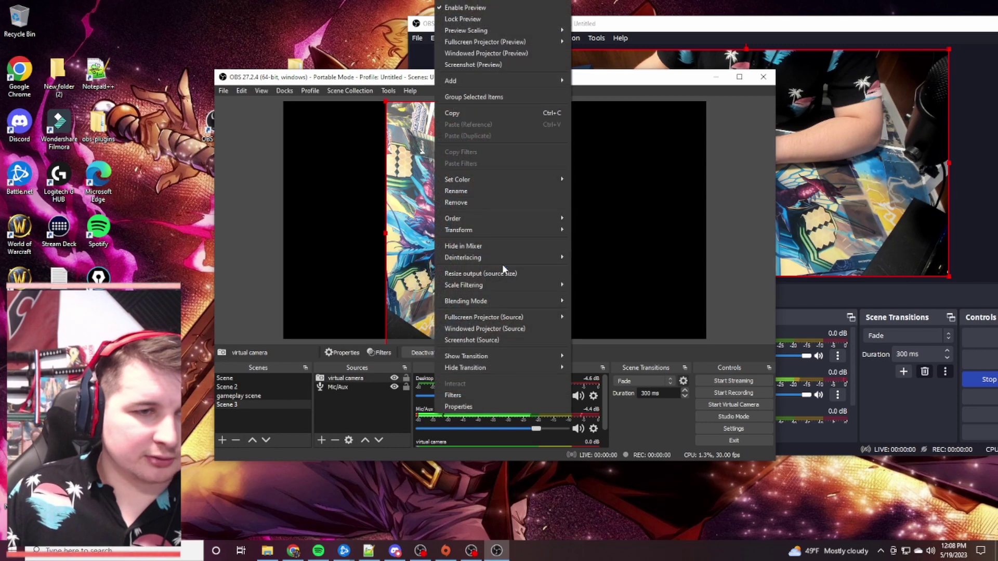
click(394, 126)
drag(383, 104, 412, 151)
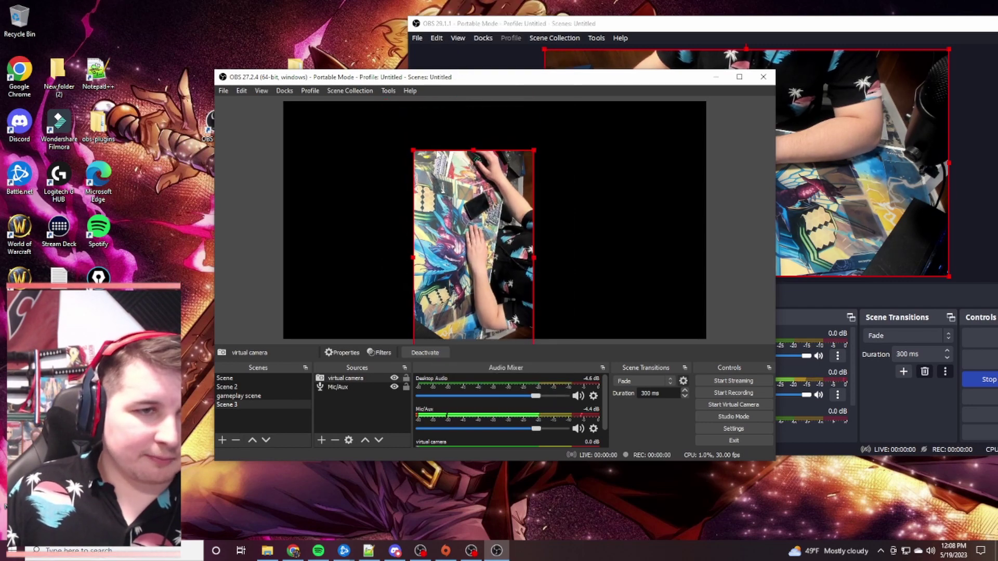
drag(462, 192, 473, 166)
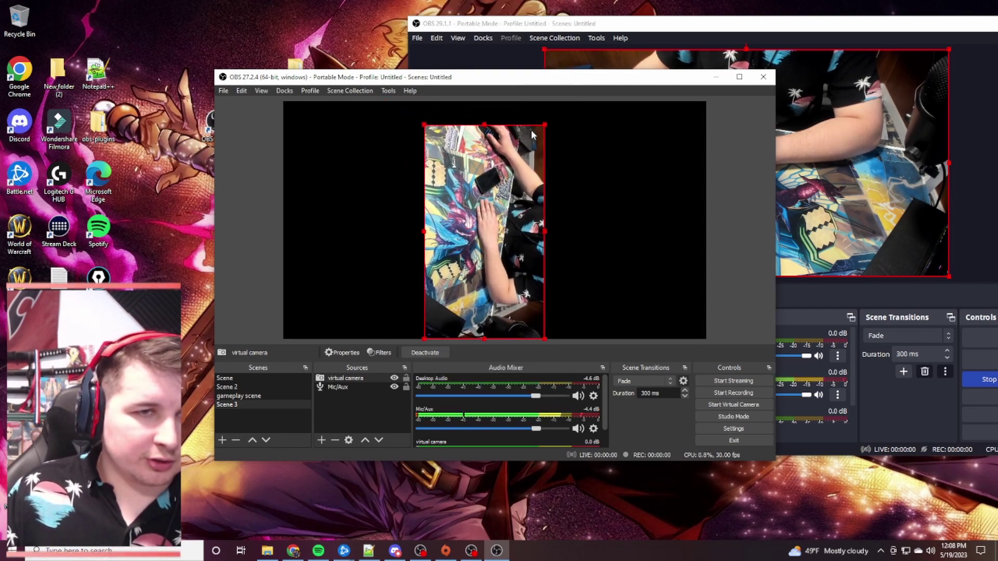
drag(541, 126, 563, 102)
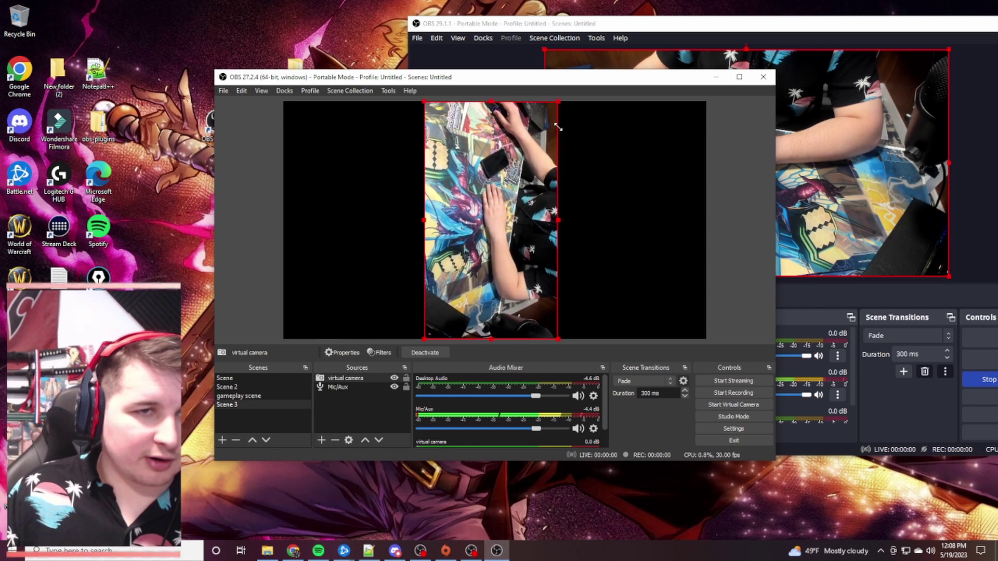
drag(514, 147, 532, 147)
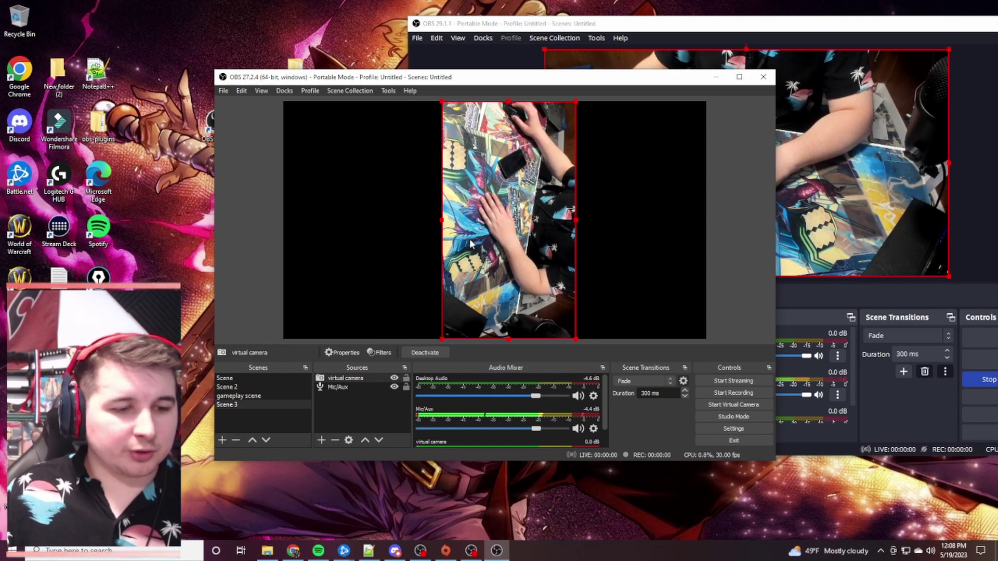
click(395, 551)
click(740, 57)
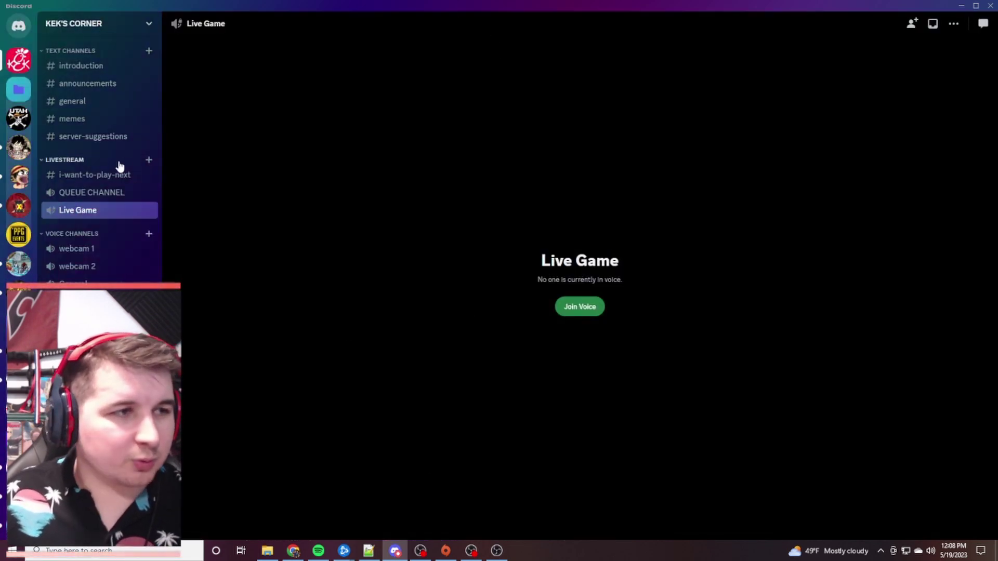
- Join Alabasta on the One Piece server, pop the call out, and enlarge the opponent's video
click(18, 154)
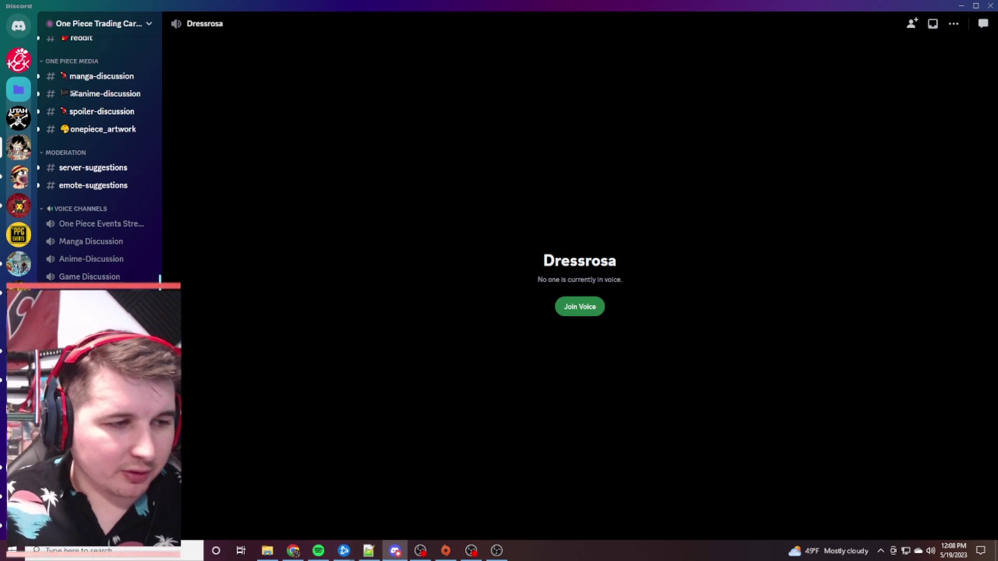
scroll(98, 156, down, 3)
scroll(99, 155, up, 3)
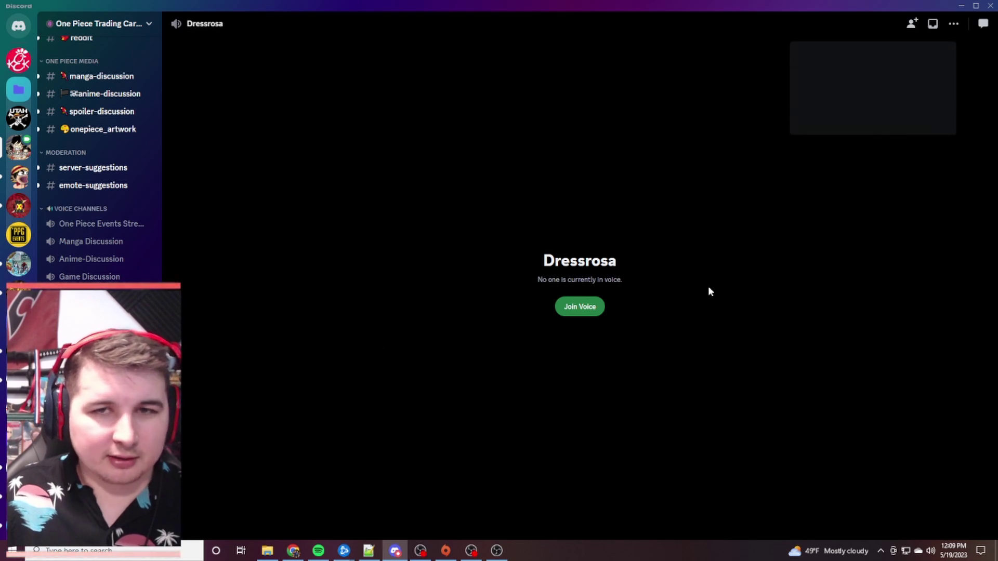
click(832, 55)
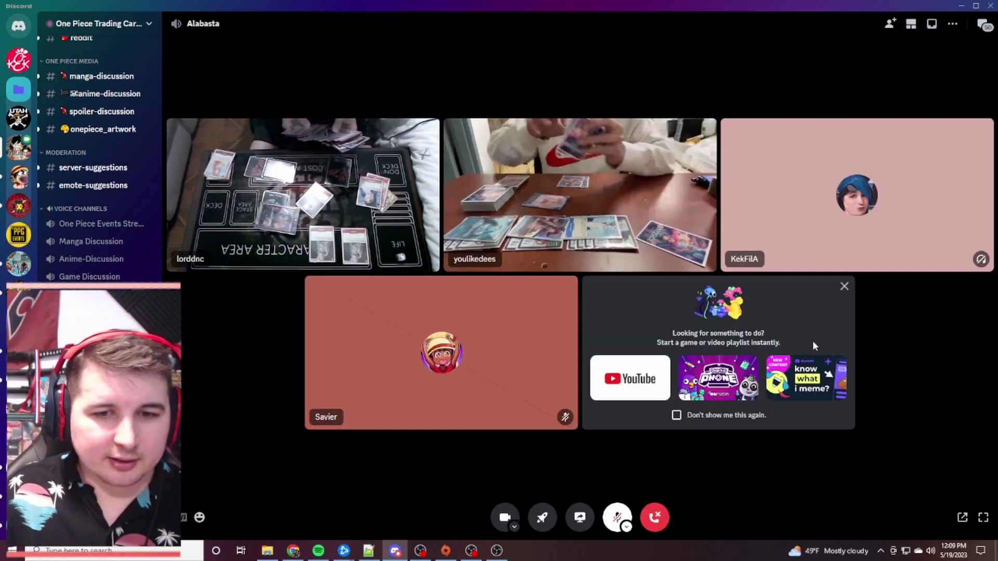
click(963, 522)
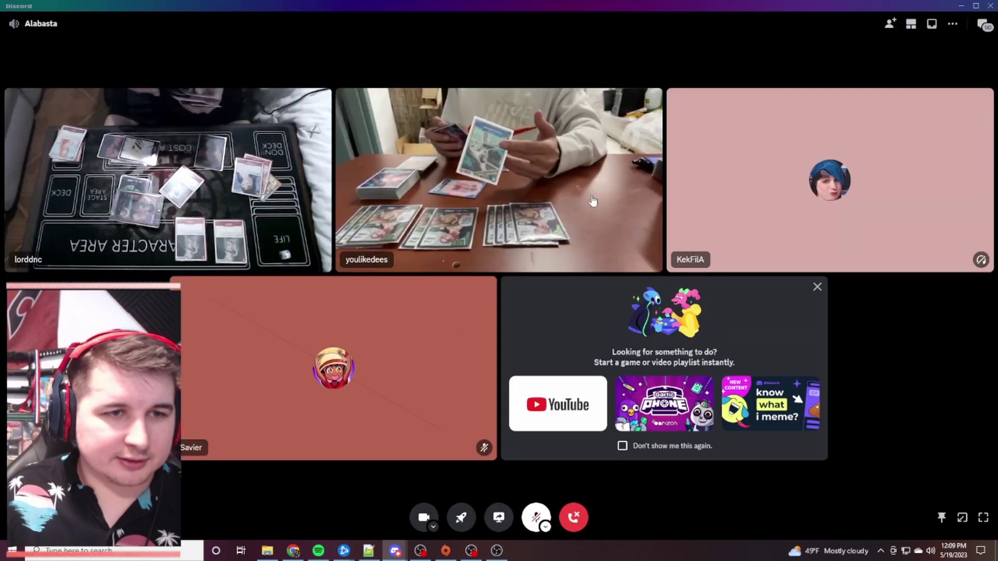
click(246, 204)
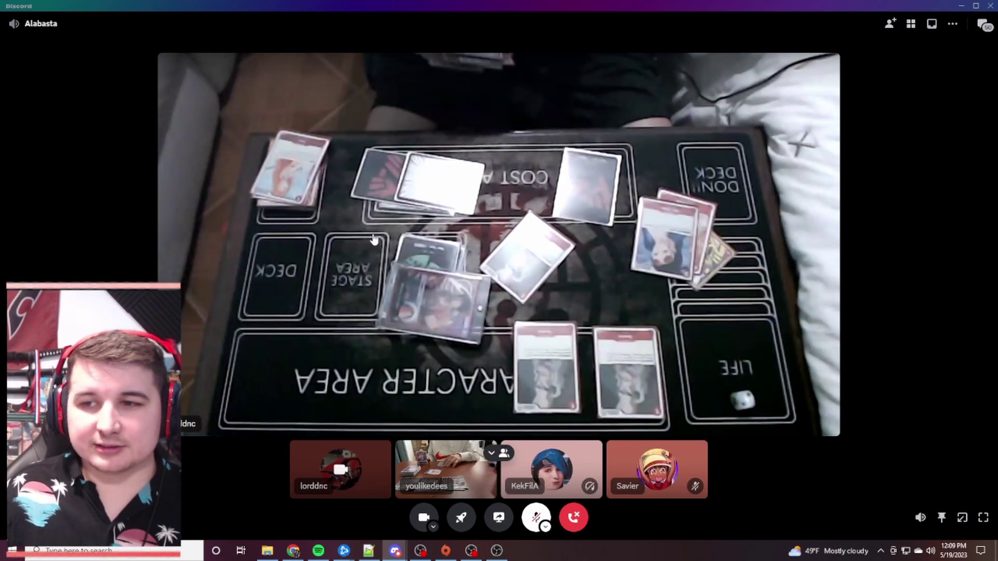
- Add a Window Capture source named 'discord' that captures the Discord call window
click(495, 550)
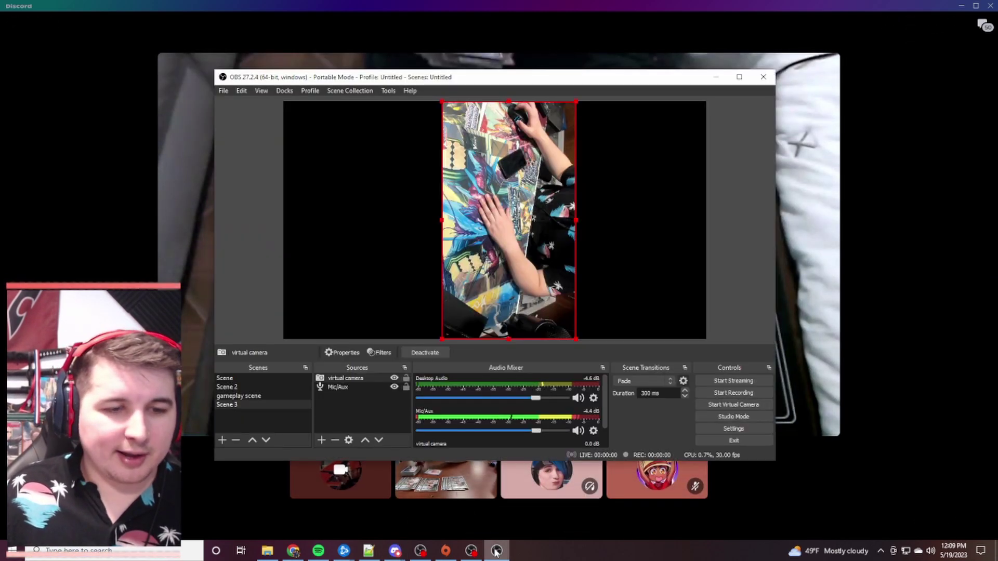
right_click(379, 406)
click(327, 435)
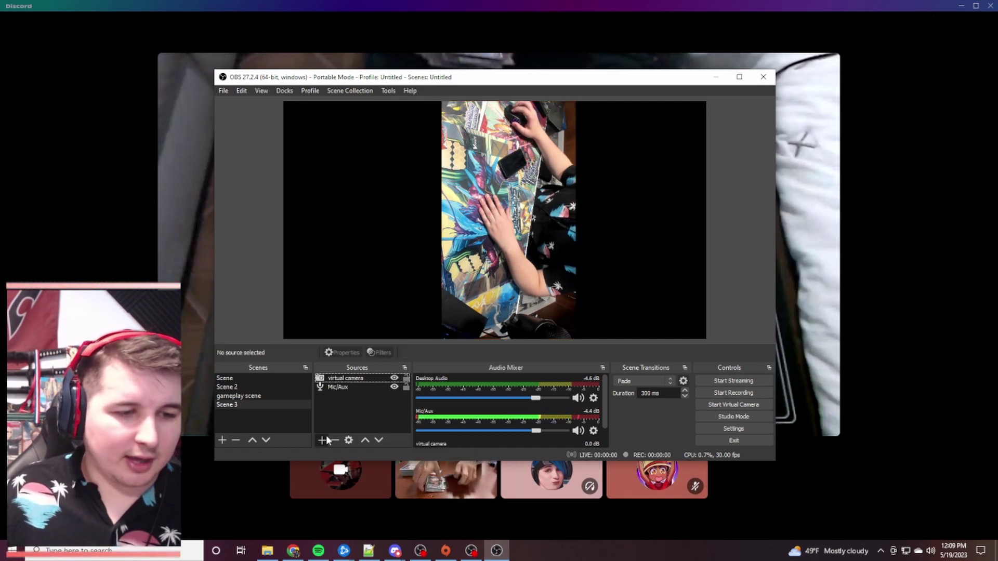
click(326, 437)
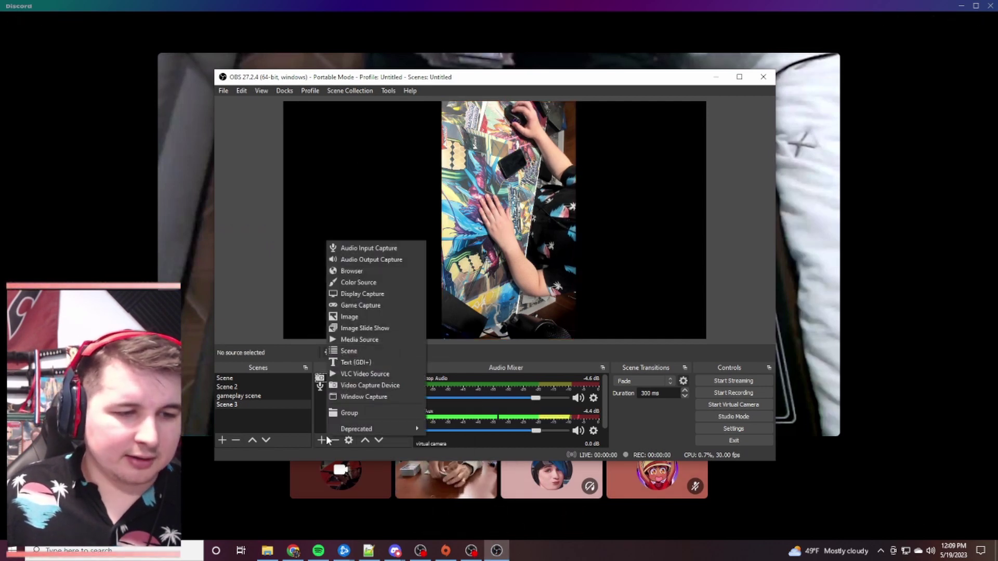
click(363, 398)
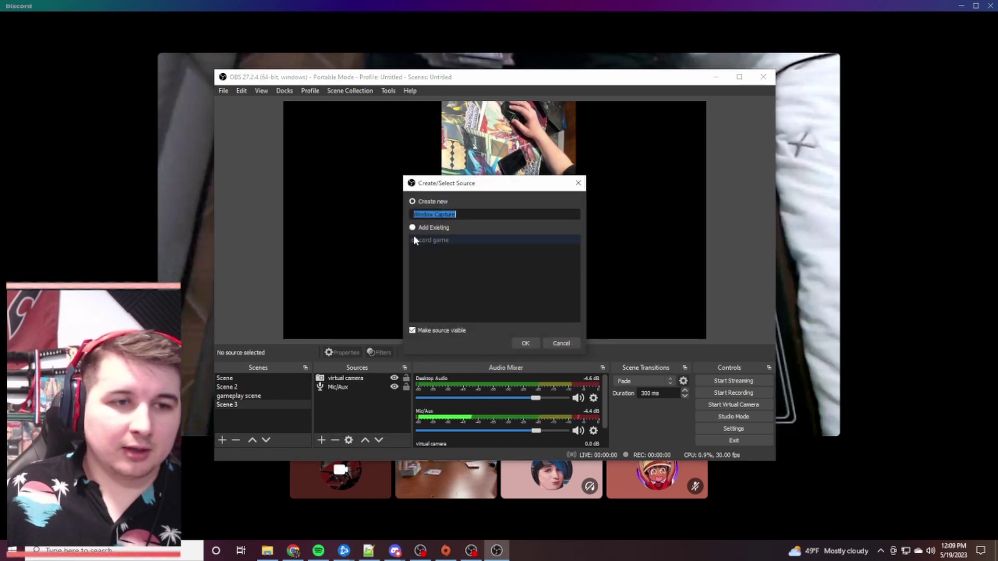
text(disco)
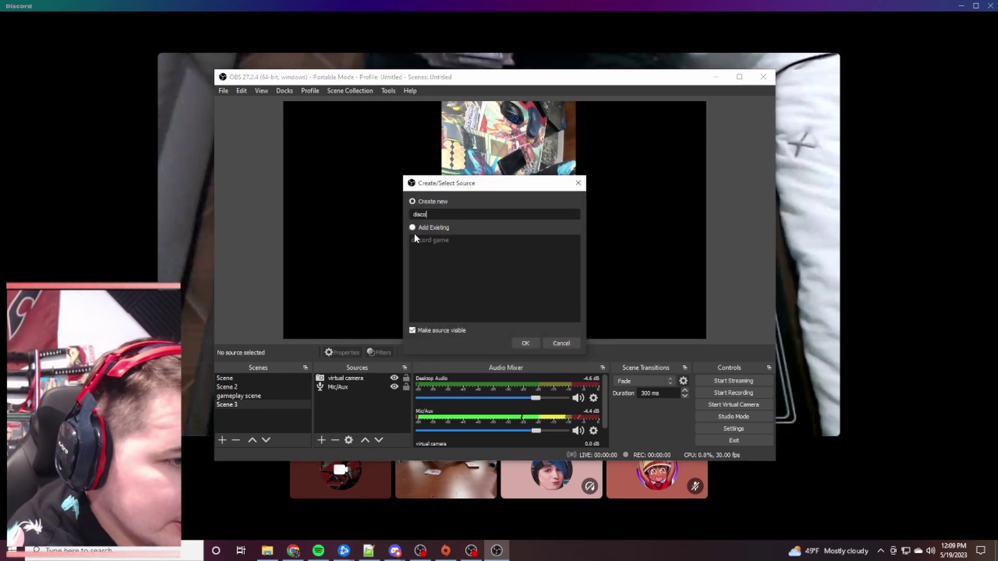
text(rd)
key(Return)
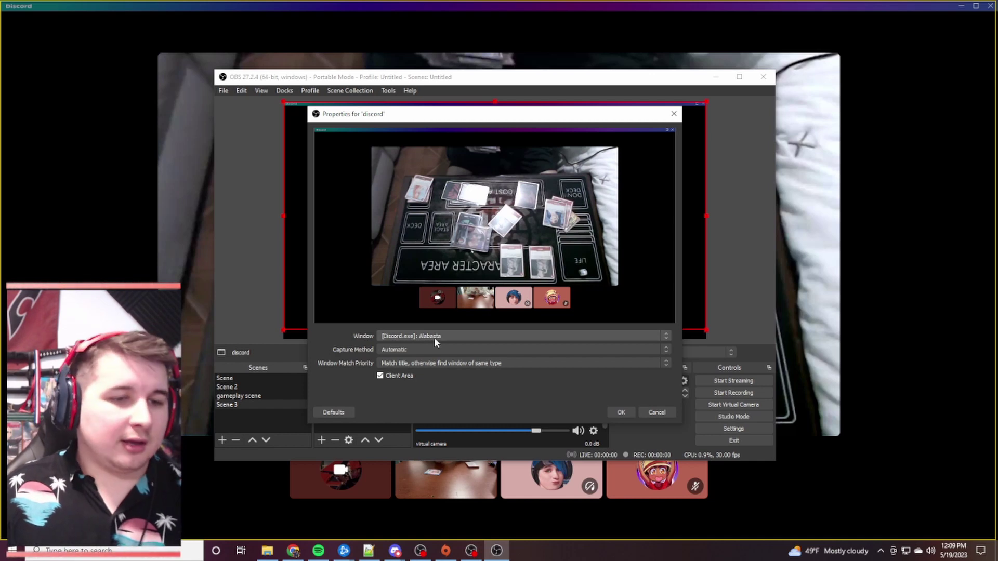
click(435, 338)
click(429, 360)
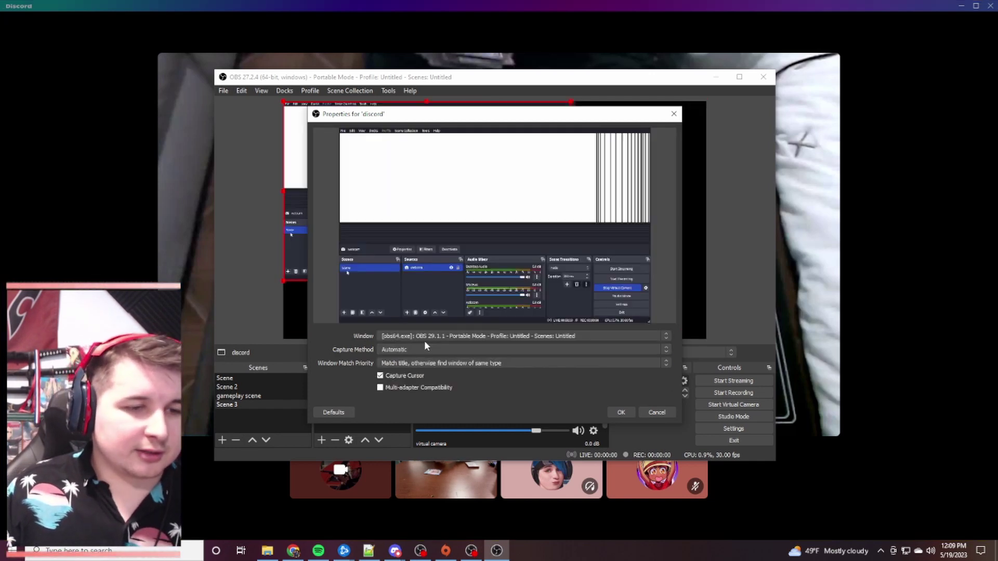
click(423, 339)
click(468, 344)
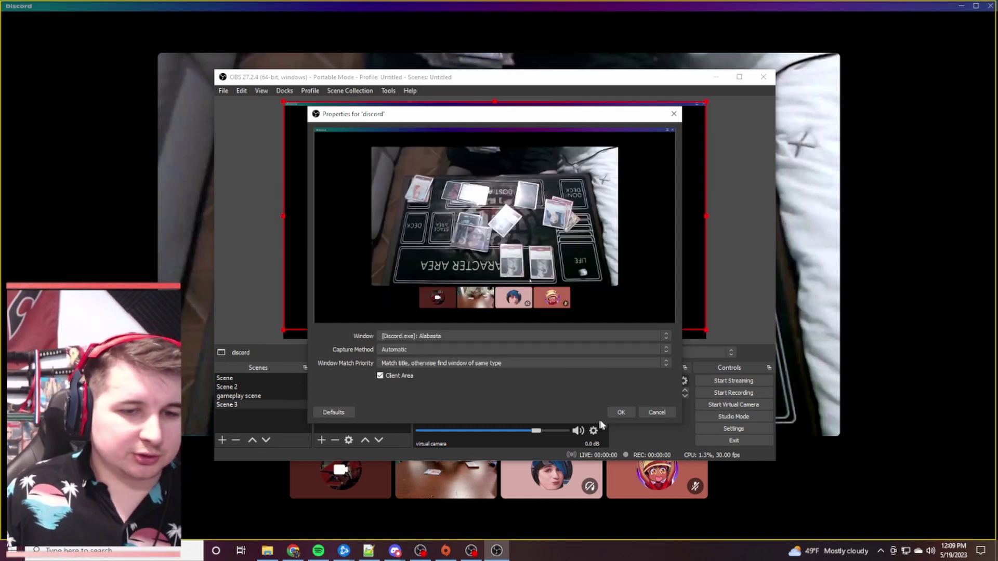
click(616, 413)
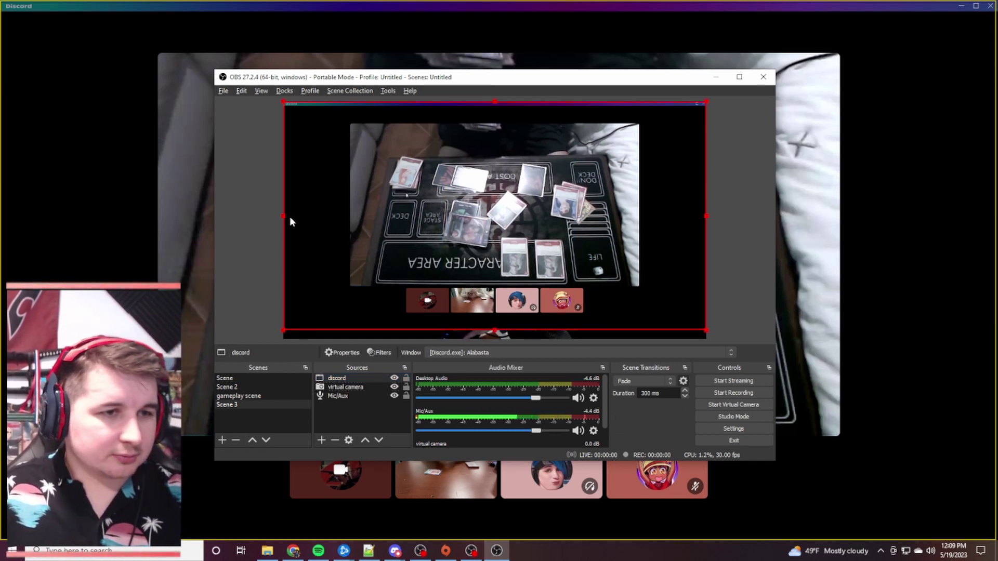
- Crop the Discord capture on all four sides down to the opponent's playmat
drag(284, 215, 346, 223)
drag(528, 100, 535, 123)
drag(708, 225, 645, 225)
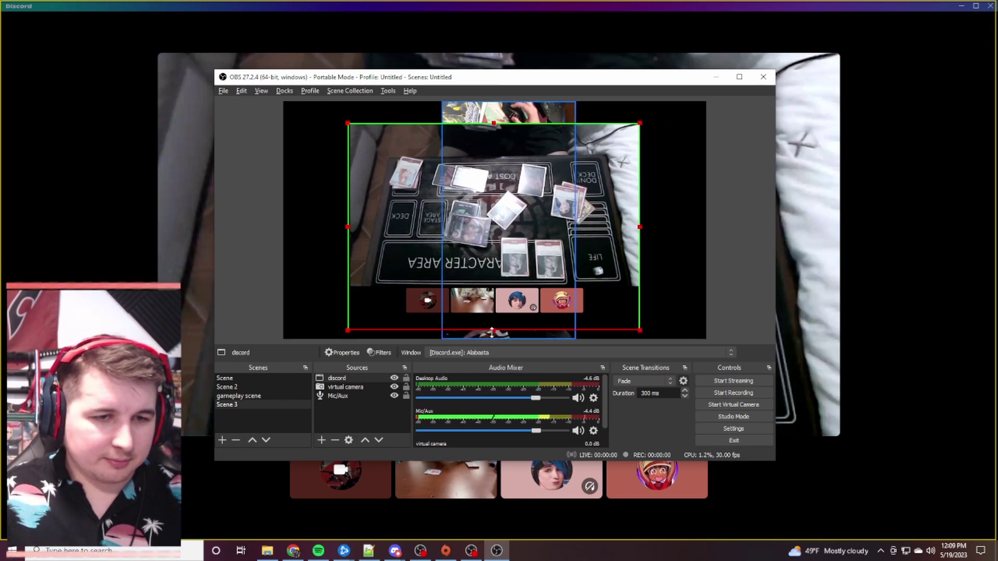
drag(492, 333, 496, 287)
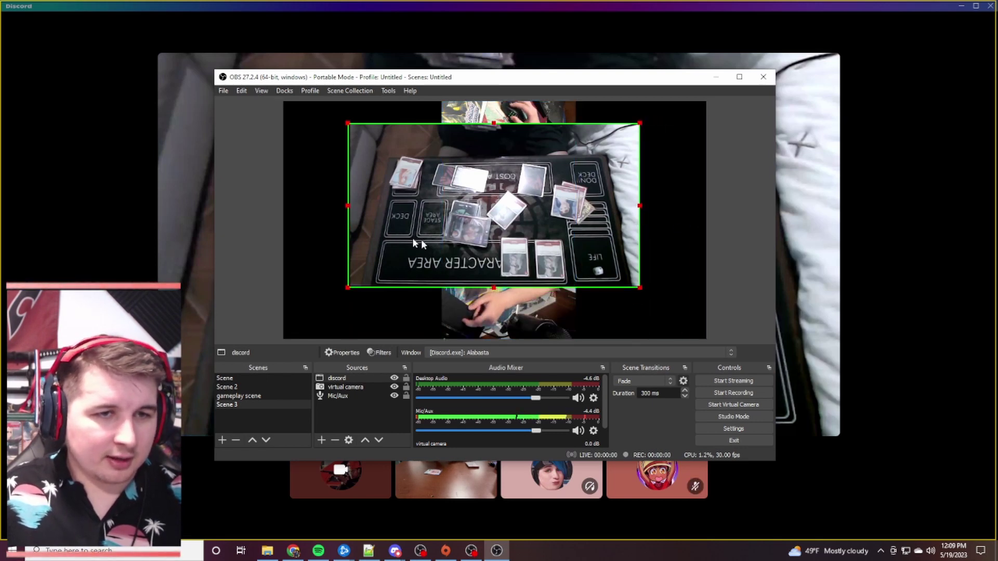
drag(416, 244, 377, 244)
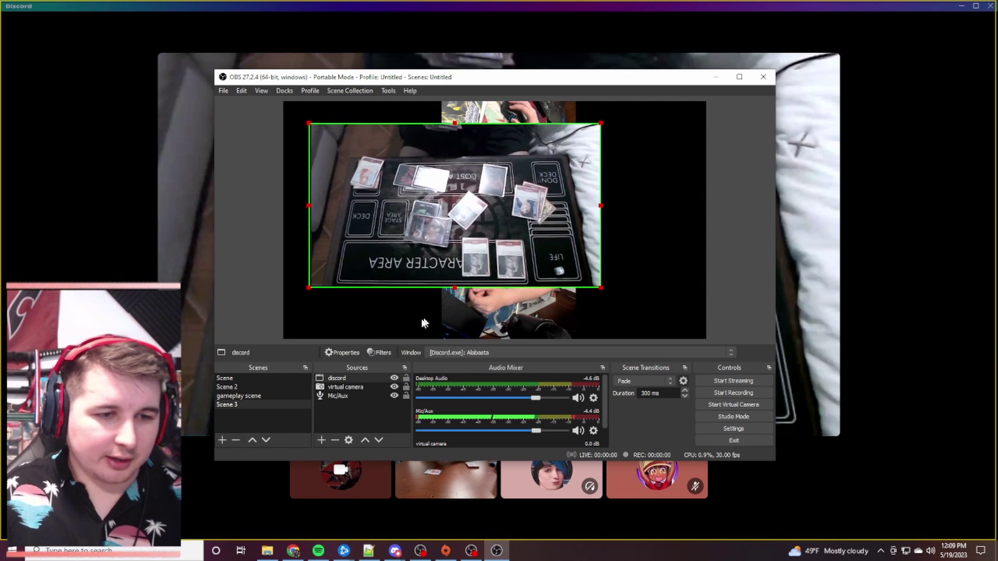
- Rotate the cropped Discord capture upright using the Transform rotate options
right_click(361, 378)
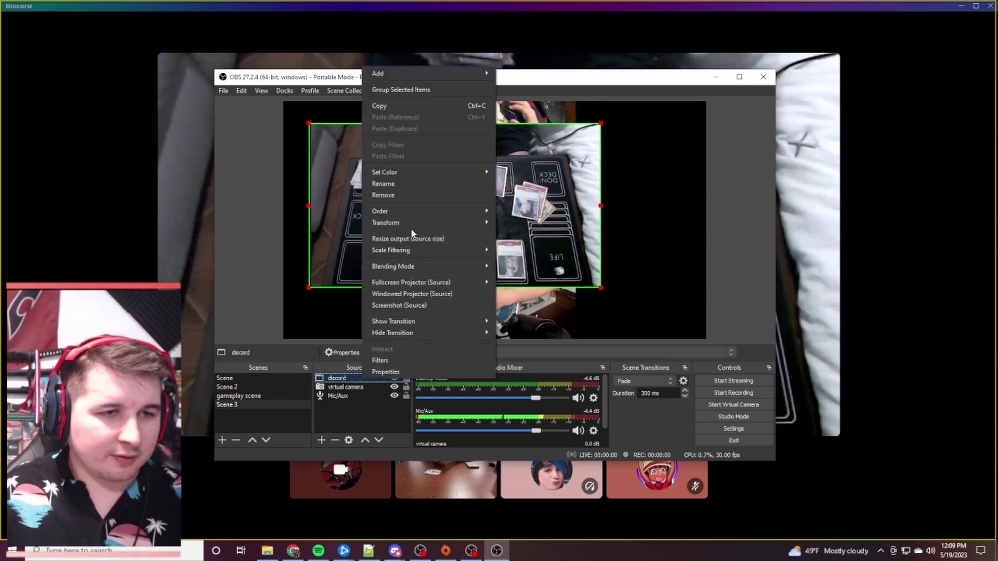
mouse_move(411, 232)
click(546, 285)
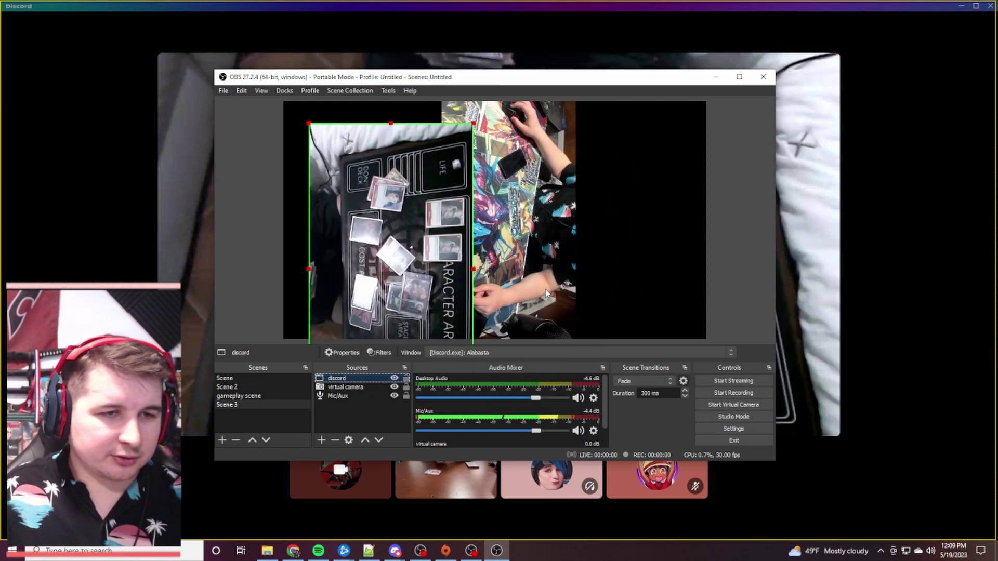
drag(400, 239, 378, 217)
right_click(380, 217)
mouse_move(446, 231)
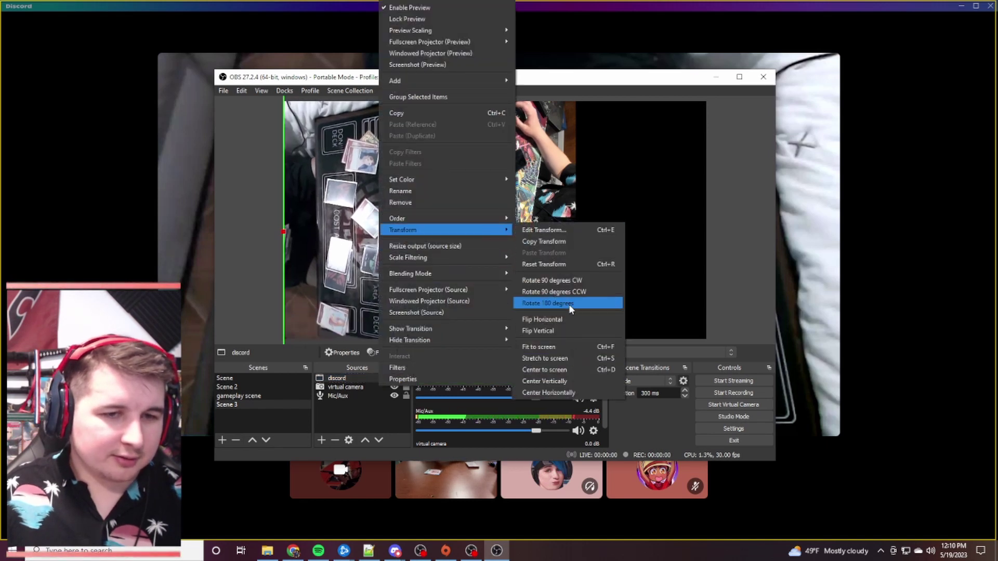
click(569, 304)
drag(383, 208, 411, 208)
right_click(373, 219)
mouse_move(480, 232)
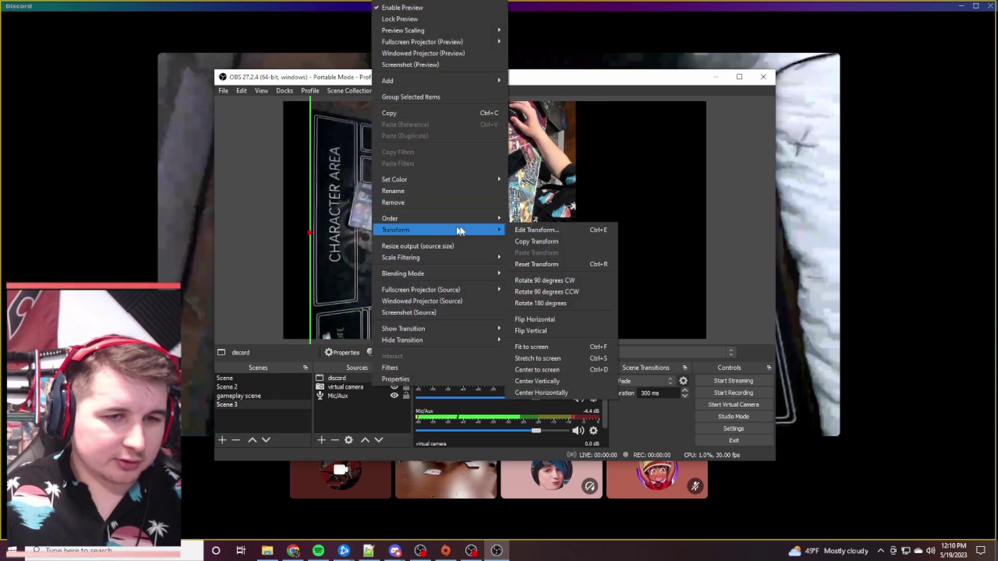
click(540, 303)
drag(373, 213, 360, 260)
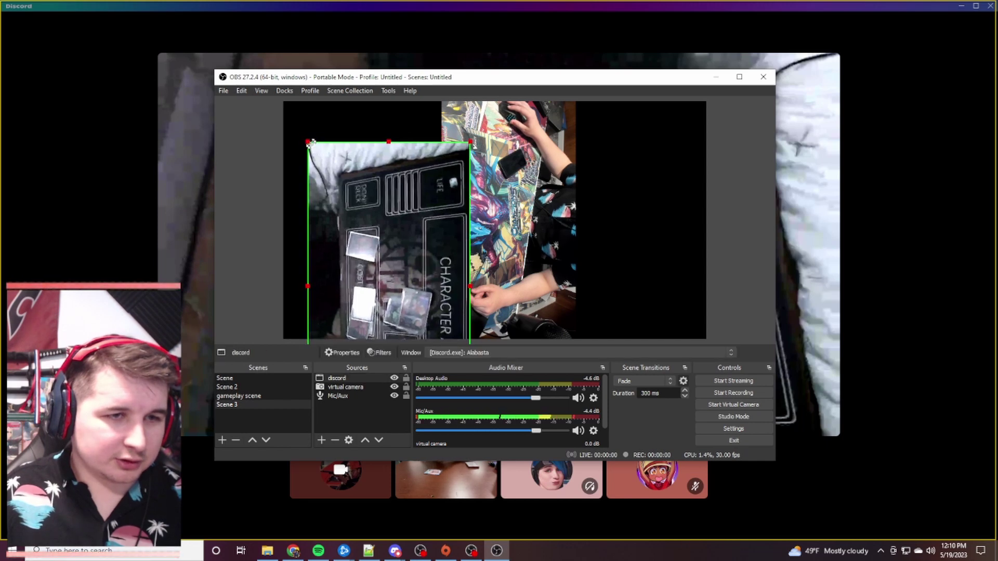
- Fit the capture full-height at the canvas top-left and move the webcam beside it
drag(304, 139, 347, 212)
drag(409, 233, 355, 133)
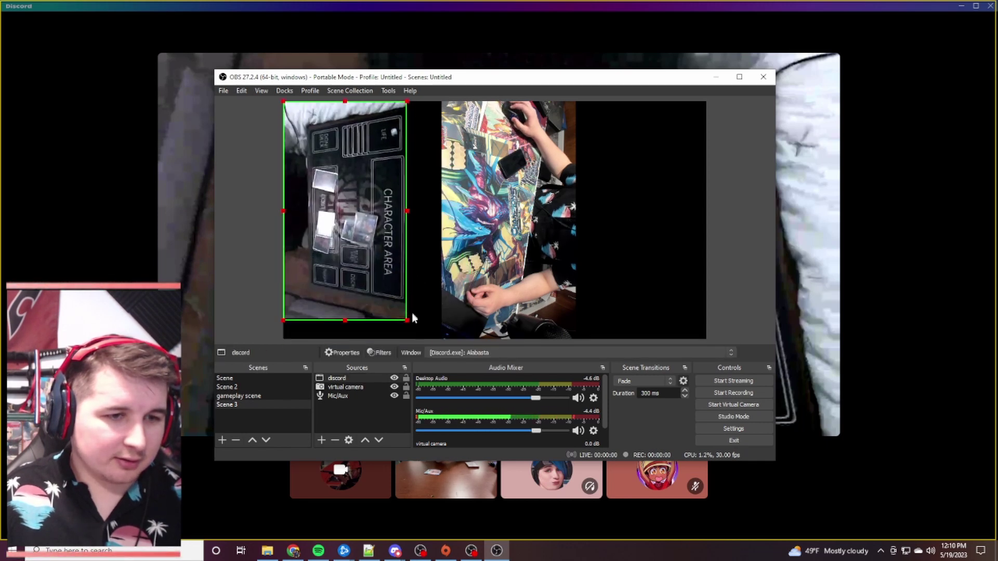
drag(408, 323, 417, 338)
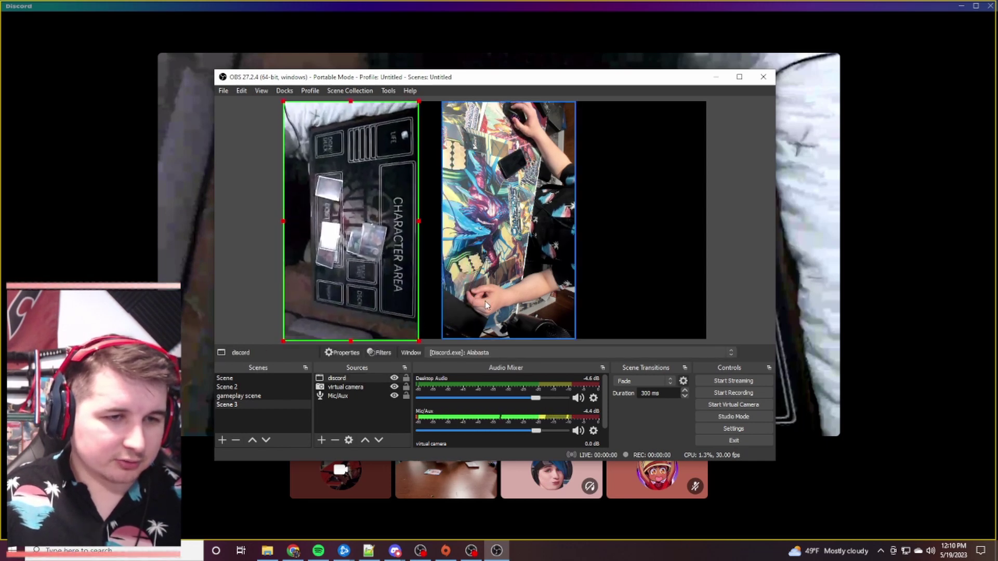
click(497, 275)
drag(498, 275, 477, 270)
click(572, 256)
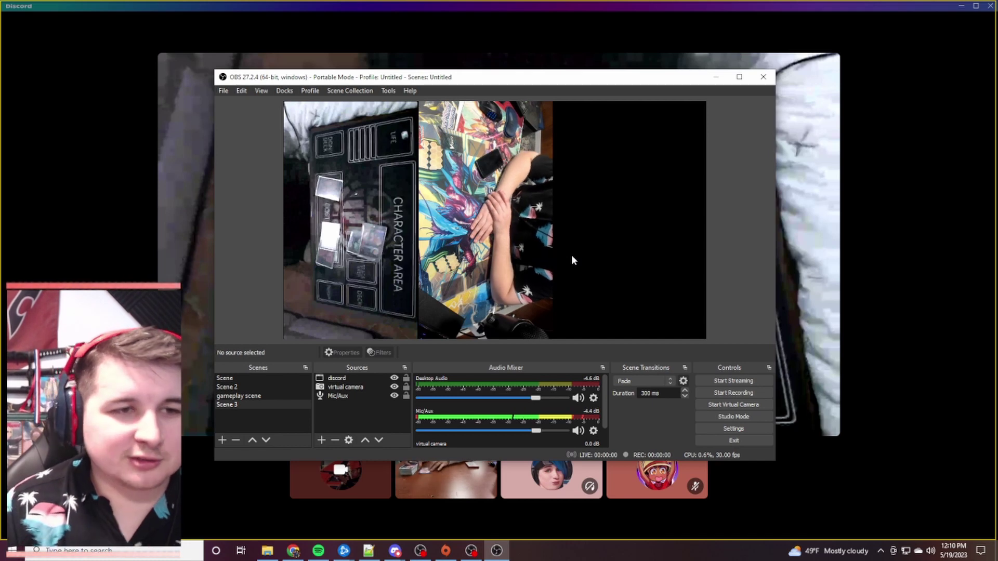
- Add the existing strawhat image source to Scene 3
click(321, 440)
click(363, 326)
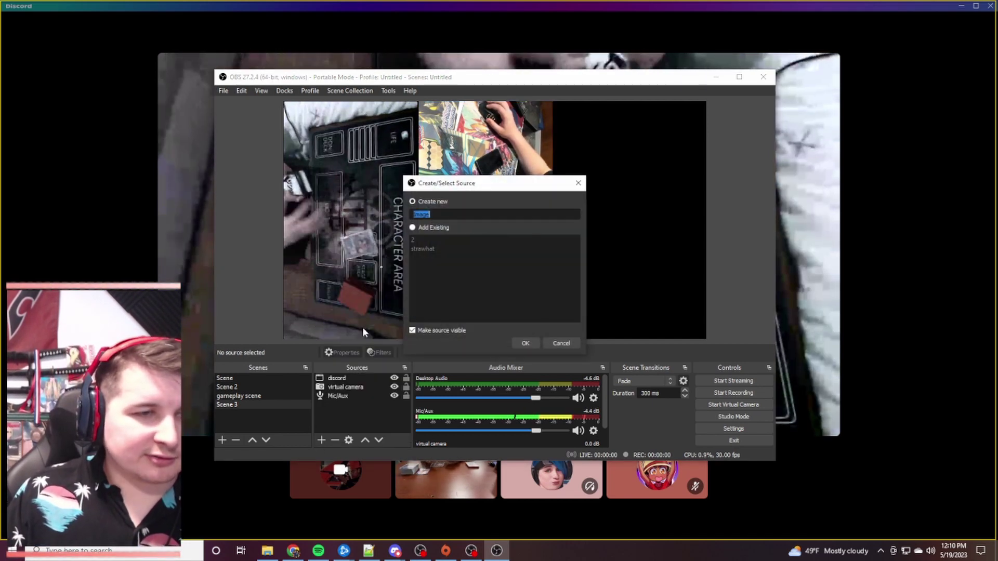
click(413, 229)
click(423, 249)
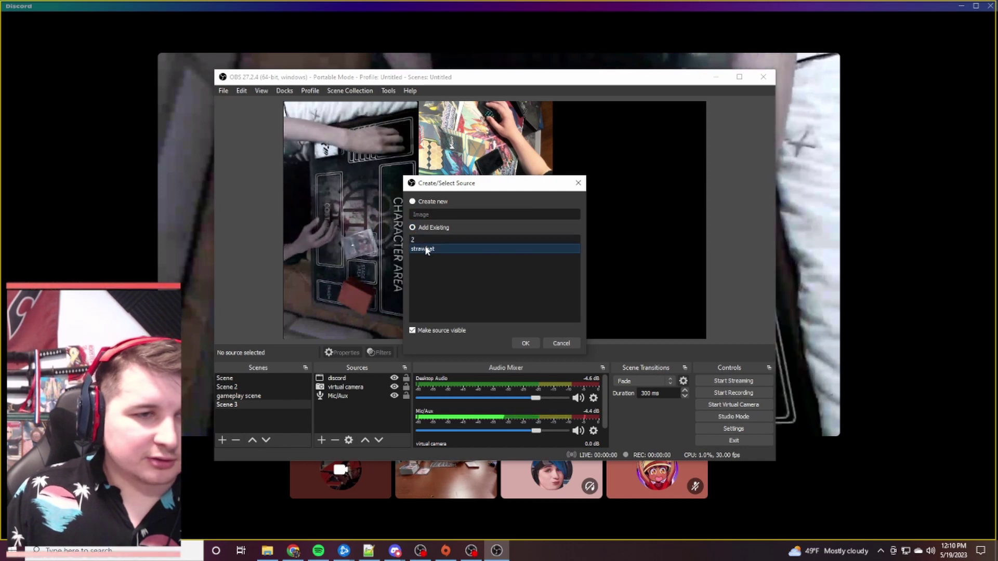
click(525, 343)
- Move the strawhat image to the canvas's right side and enlarge it
drag(391, 182, 694, 235)
drag(643, 207, 648, 207)
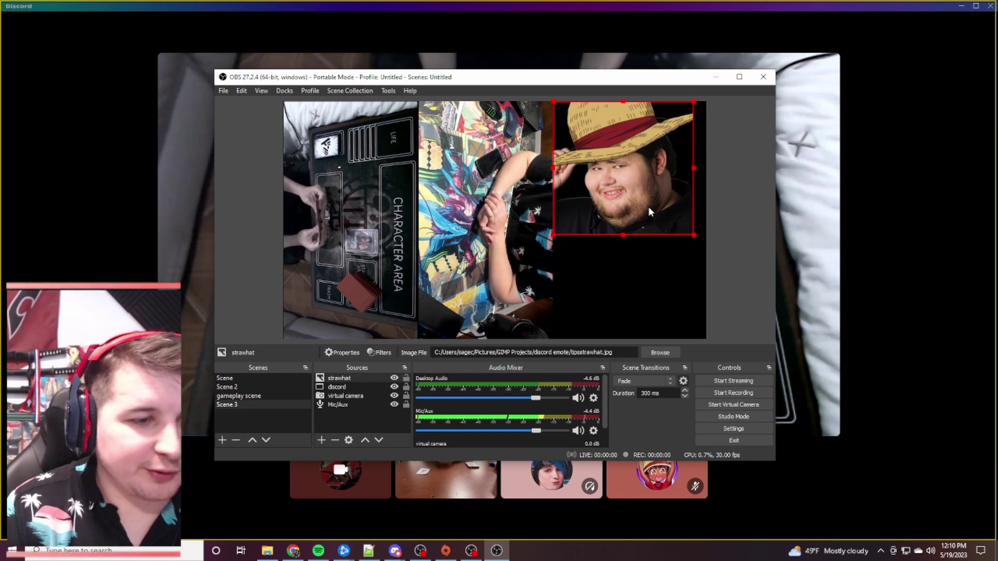
click(321, 441)
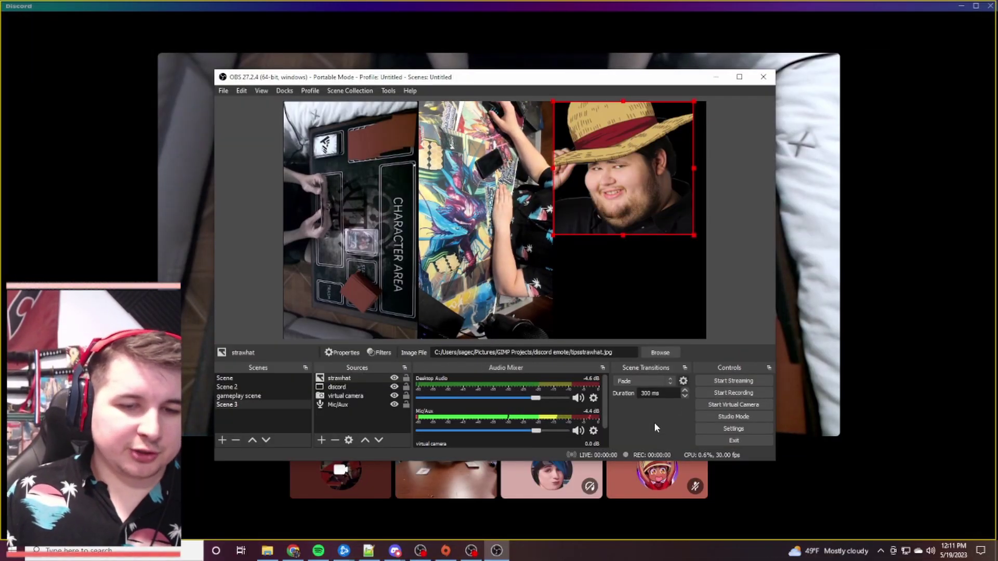
- Set the Output recording path to the Videos folder and apply the settings
click(699, 428)
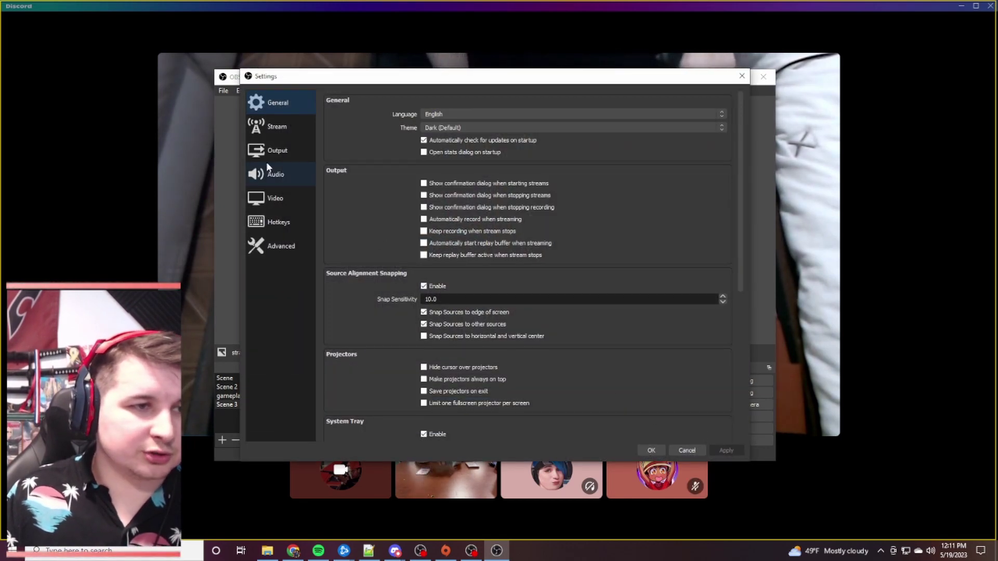
click(276, 156)
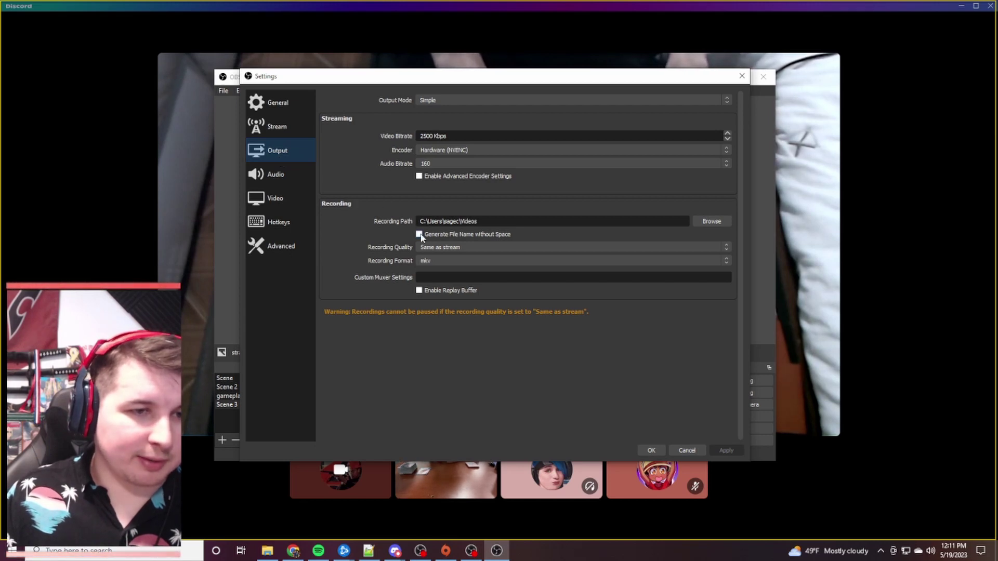
click(702, 222)
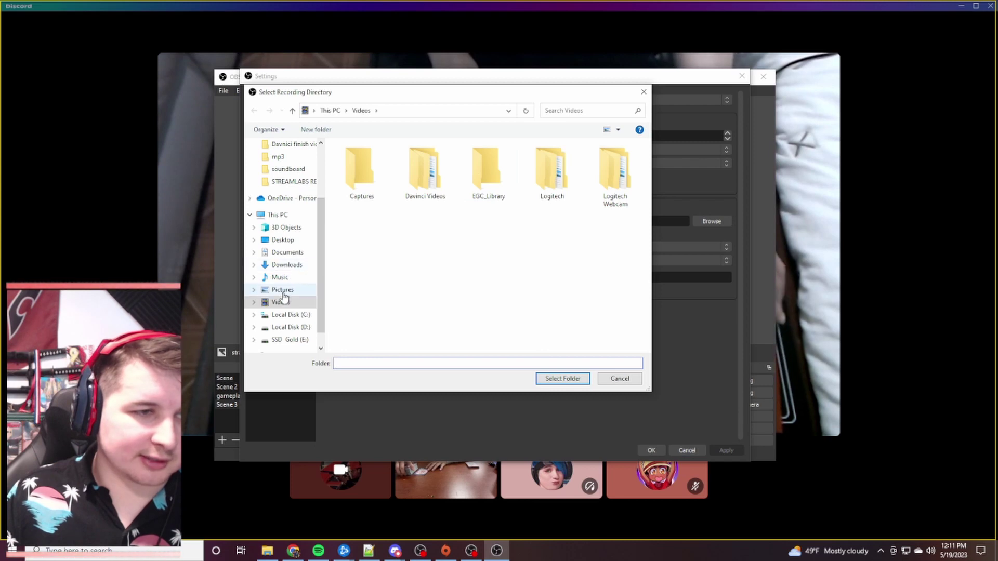
click(586, 377)
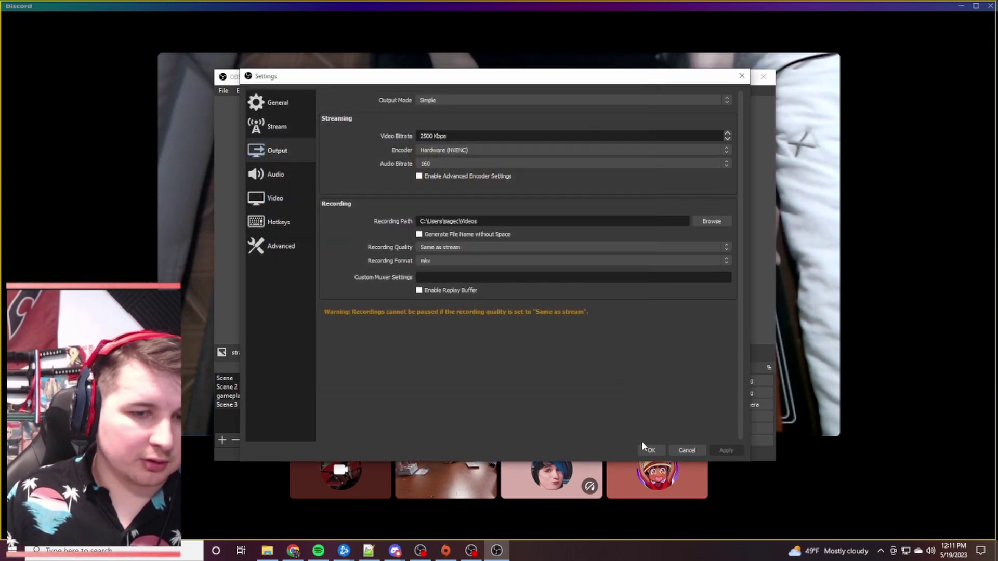
click(648, 451)
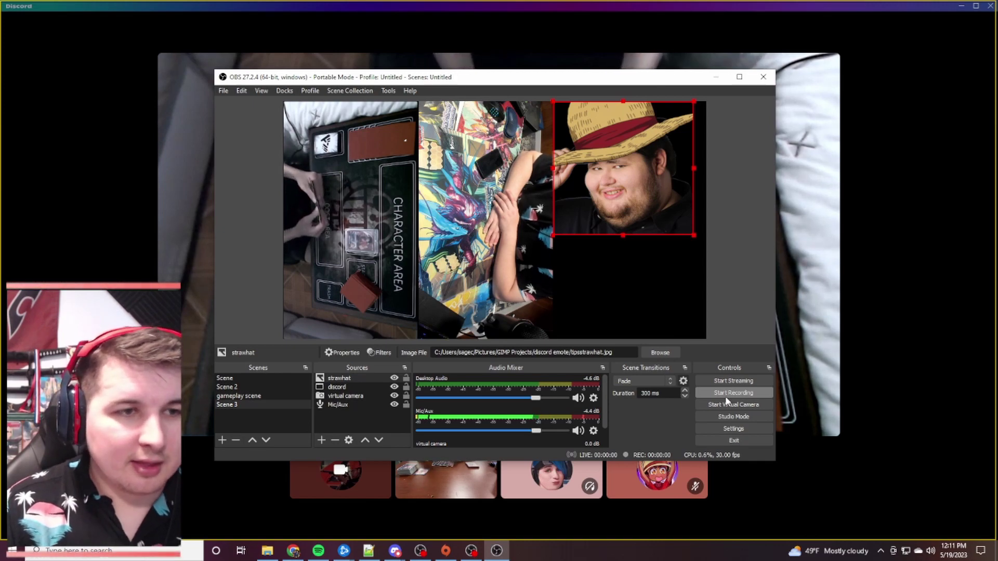
- Bring the Alabasta Discord call forward and show every participant's video in grid view
click(716, 77)
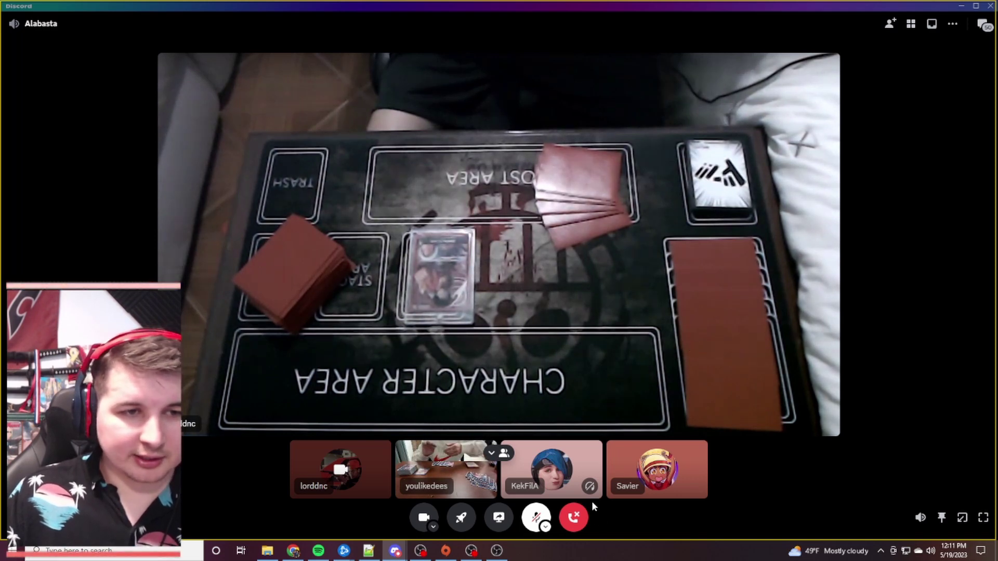
click(424, 518)
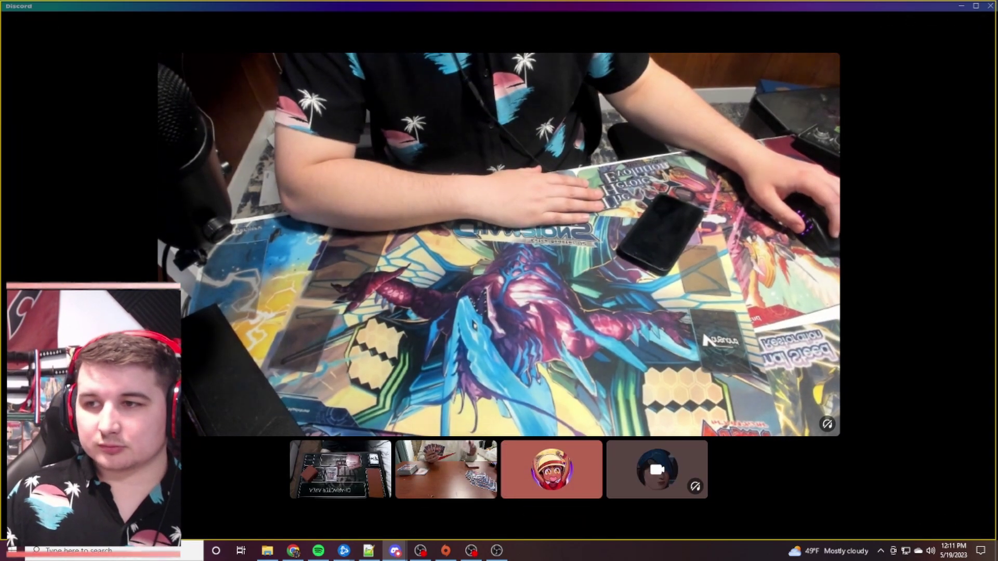
click(643, 465)
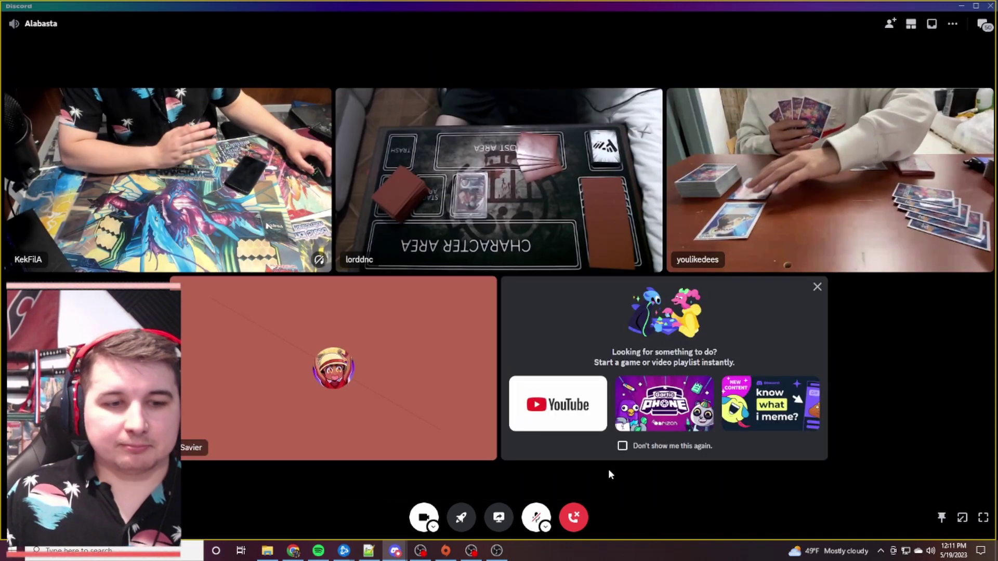